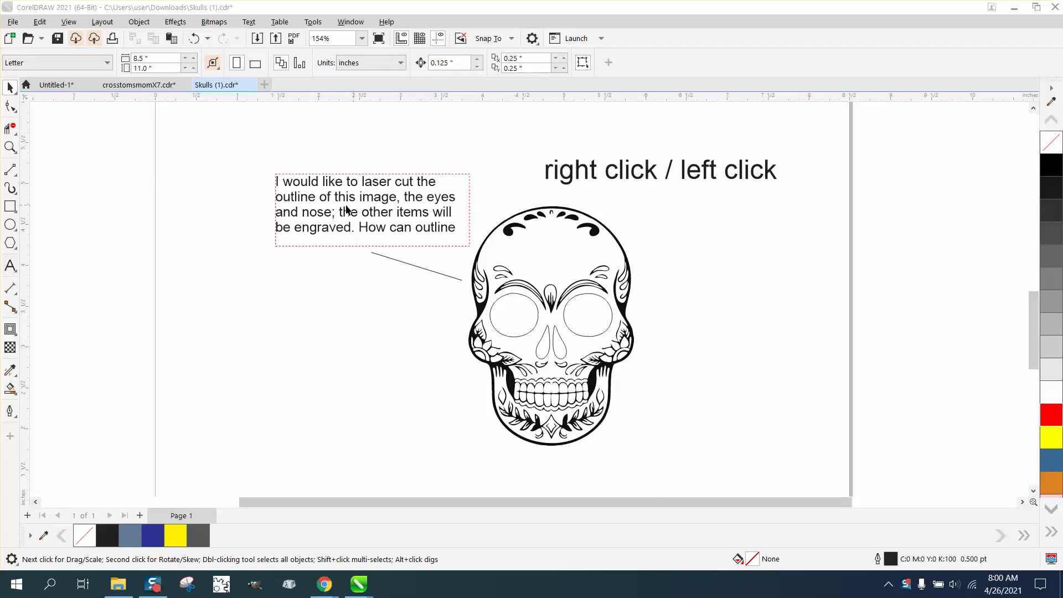
- Zoom in on the skull and delete the connector line and the question text box
{"action": "left_click", "coordinate": [11, 145]}
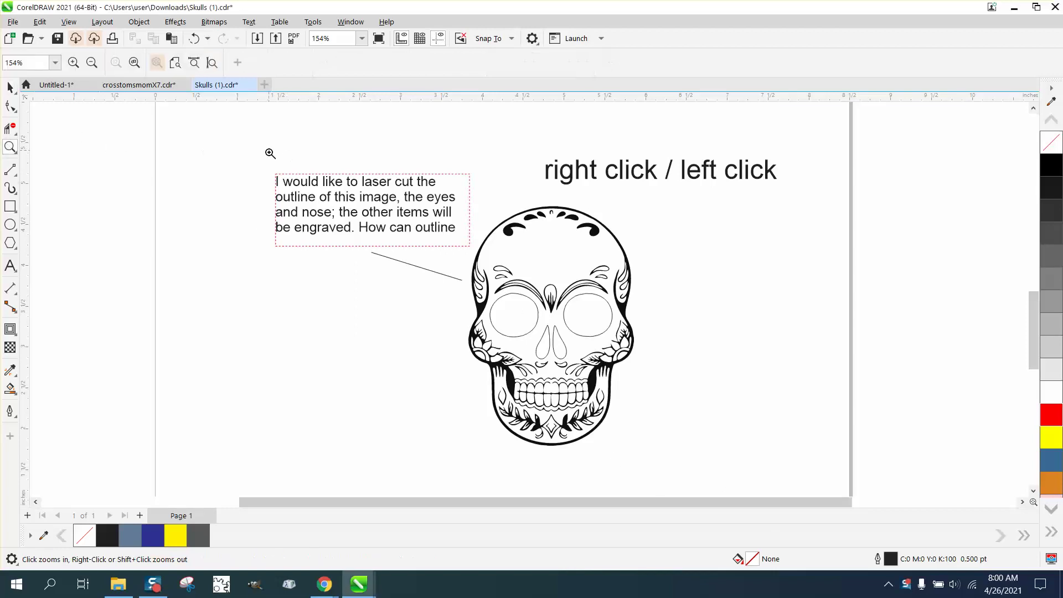
{"action": "left_click_drag", "start_coordinate": [270, 150], "coordinate": [694, 481]}
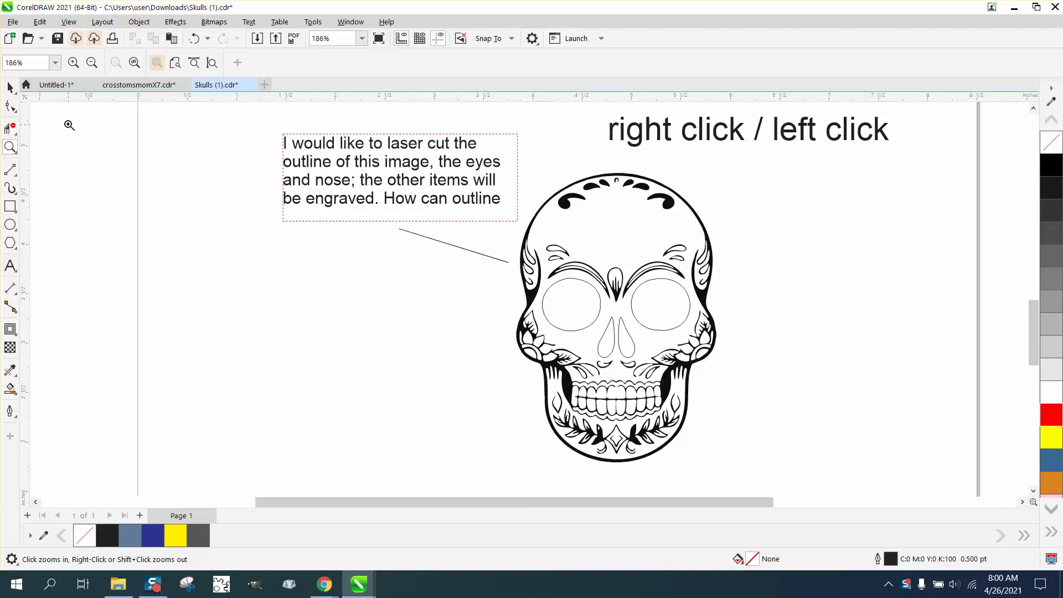
{"action": "left_click", "coordinate": [10, 87]}
{"action": "left_click", "coordinate": [465, 250]}
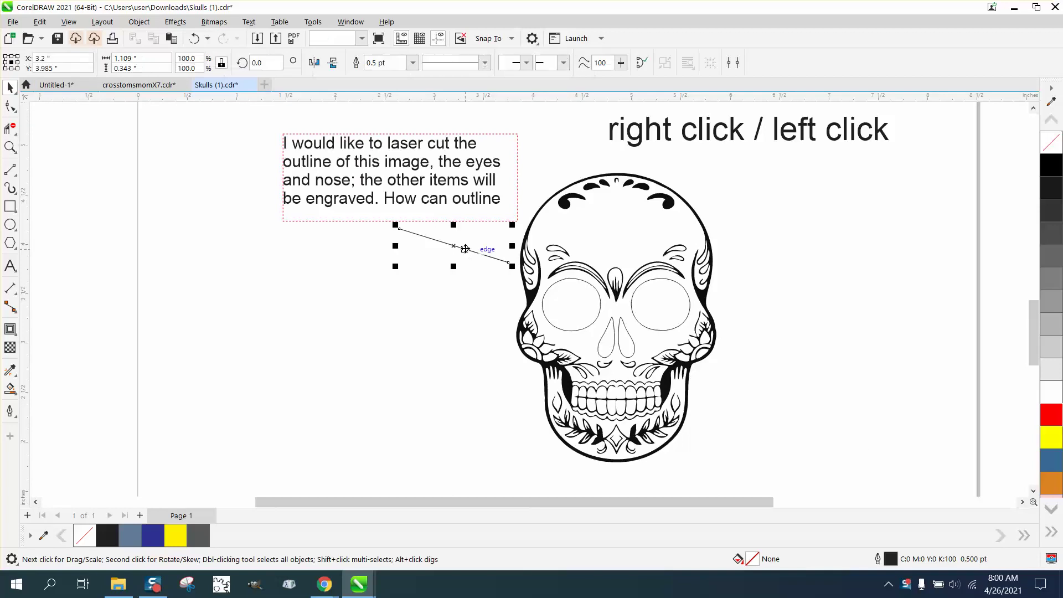
{"action": "key", "text": "Delete"}
{"action": "left_click", "coordinate": [465, 201]}
{"action": "key", "text": "Delete"}
- Zoom in on the lower part of the skull artwork
{"action": "scroll", "coordinate": [493, 260], "scroll_direction": "down", "scroll_amount": 1}
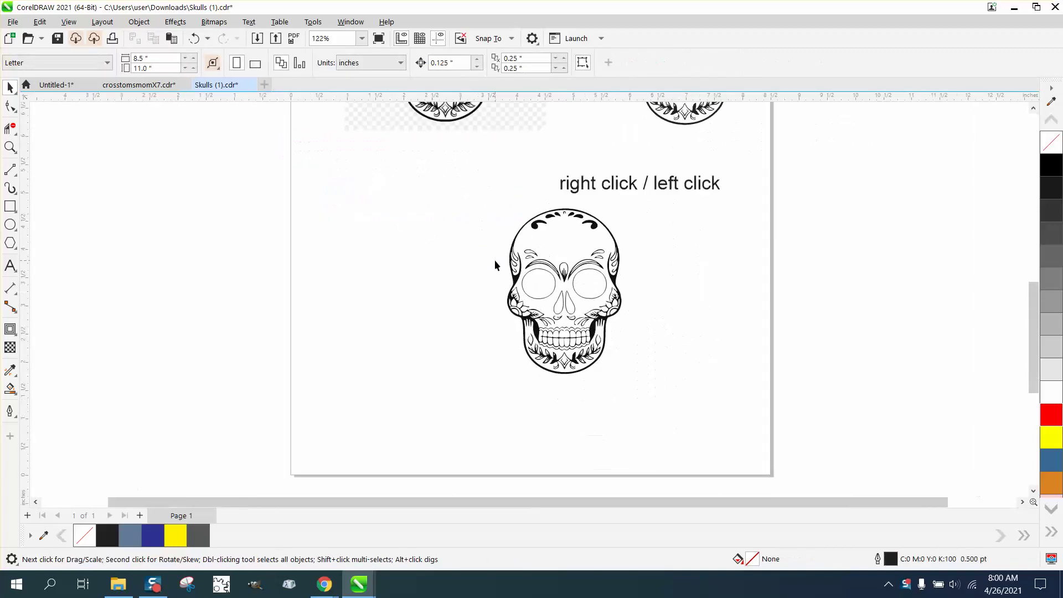
{"action": "scroll", "coordinate": [484, 232], "scroll_direction": "down", "scroll_amount": 2}
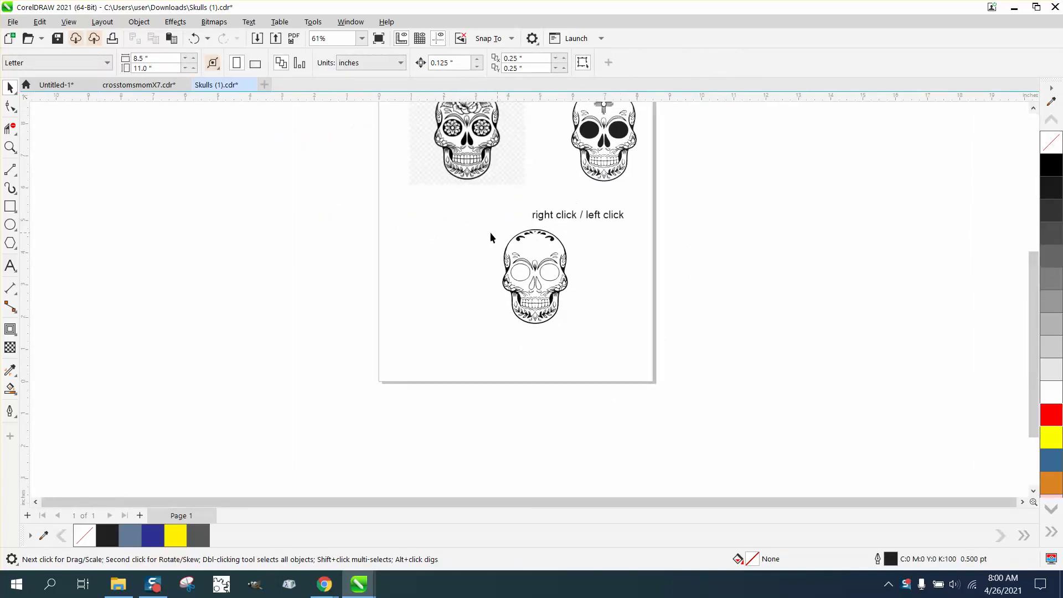
{"action": "left_click", "coordinate": [10, 148]}
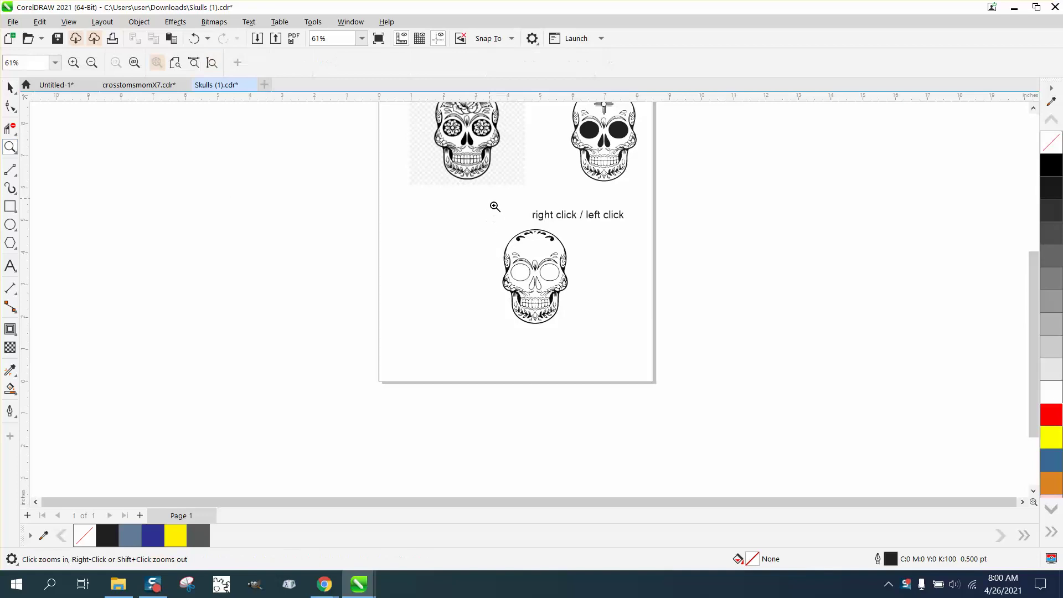
{"action": "left_click_drag", "start_coordinate": [491, 202], "coordinate": [738, 375]}
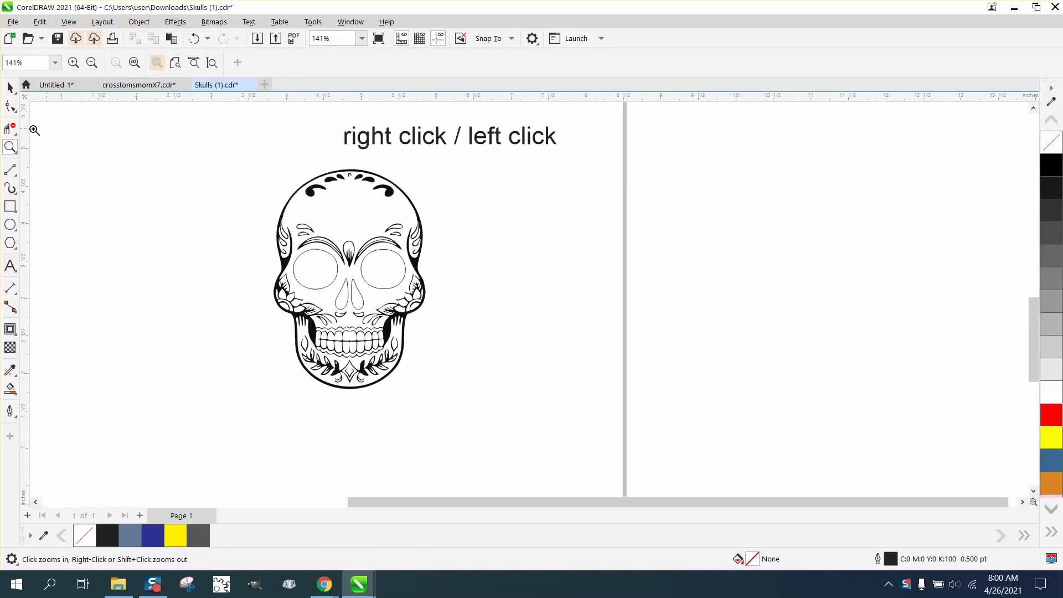
{"action": "left_click", "coordinate": [10, 88]}
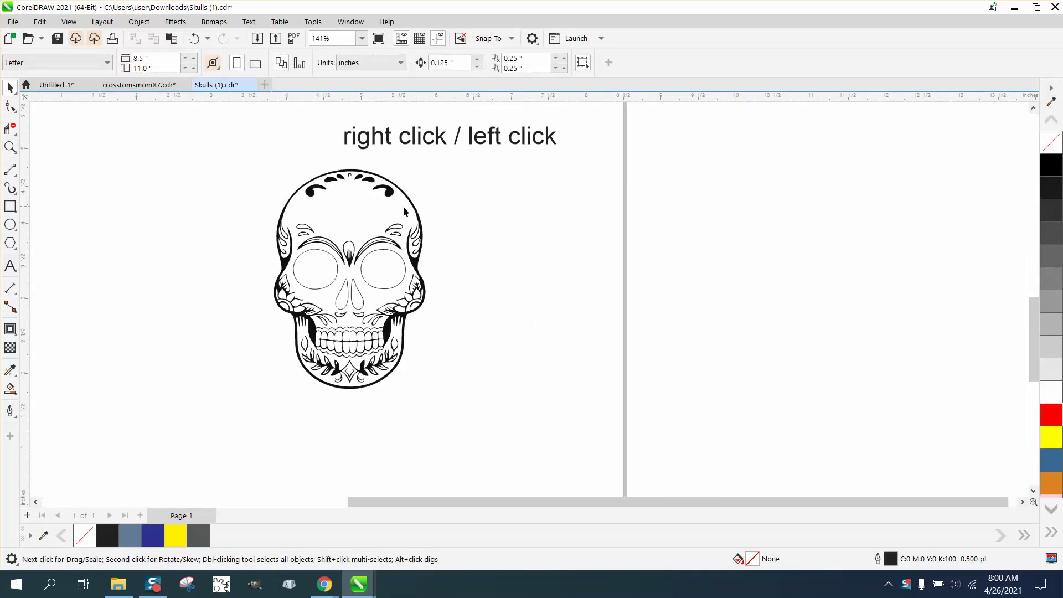
- Ungroup the skull artwork into separate pieces
{"action": "left_click", "coordinate": [398, 261]}
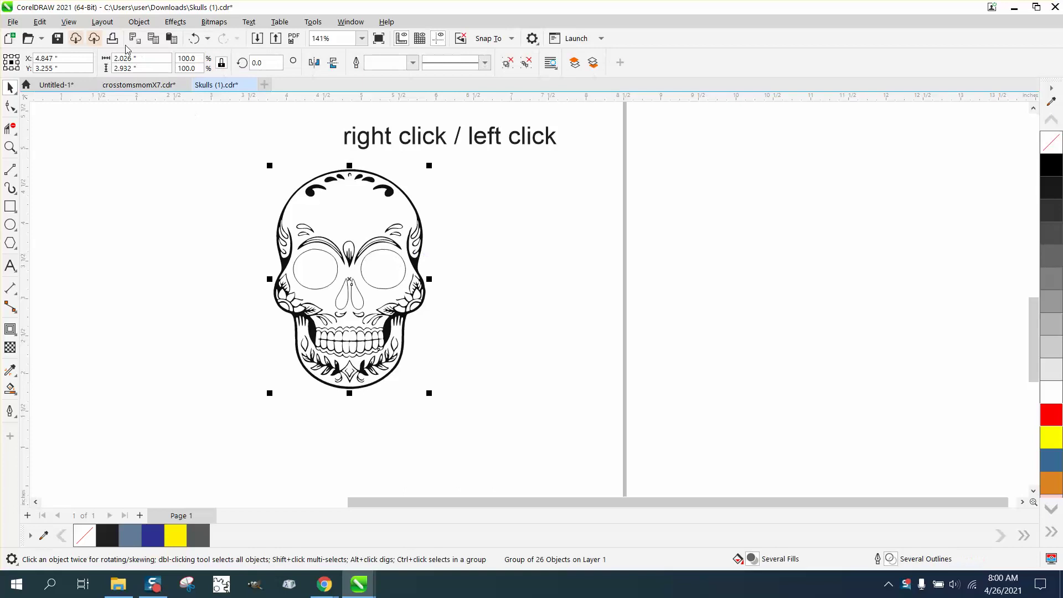
{"action": "left_click", "coordinate": [139, 21]}
{"action": "mouse_move", "coordinate": [166, 240]}
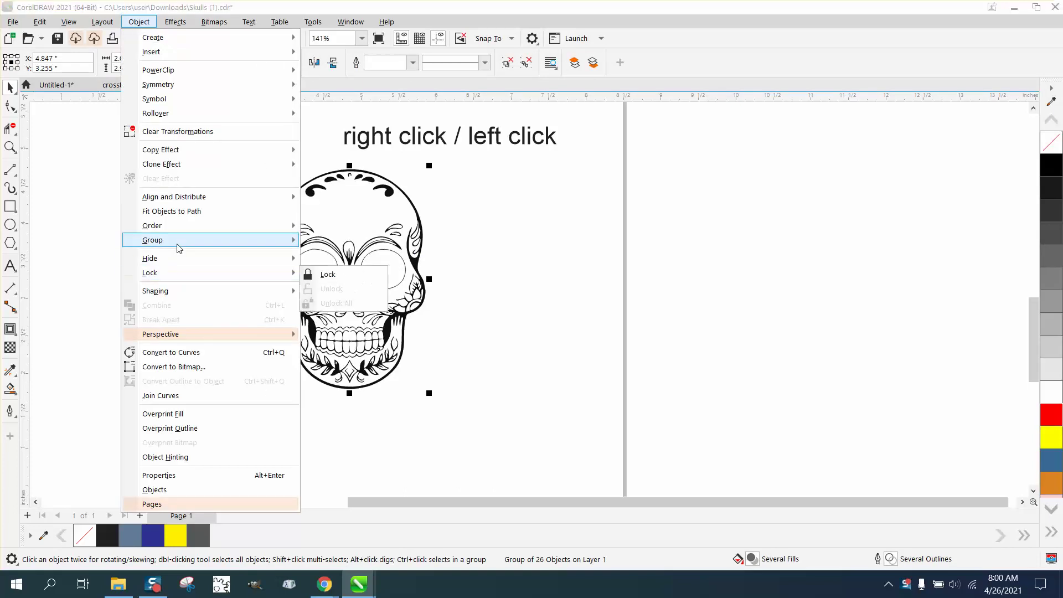
{"action": "left_click", "coordinate": [342, 256]}
- Test-nudge the right eye circle right and back, then select and deselect all 26 skull pieces
{"action": "left_click", "coordinate": [394, 258]}
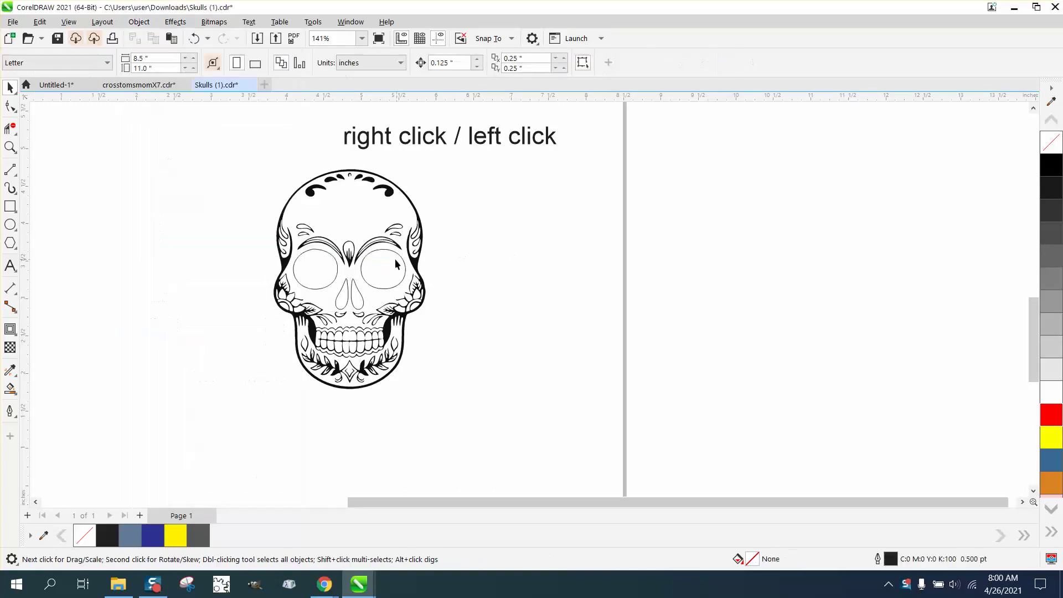
{"action": "key", "text": "Right"}
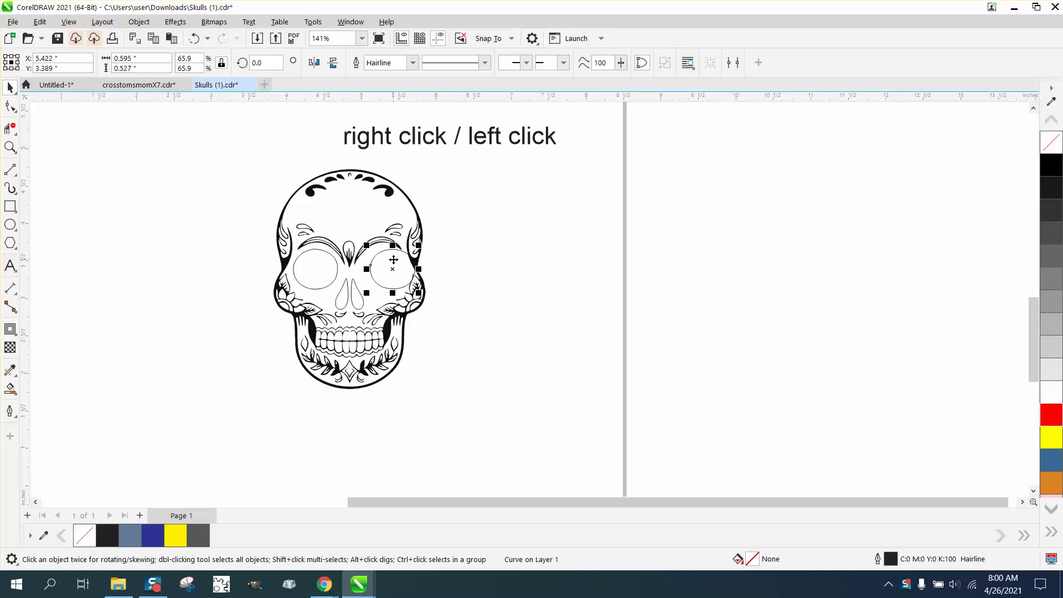
{"action": "key", "text": "Left"}
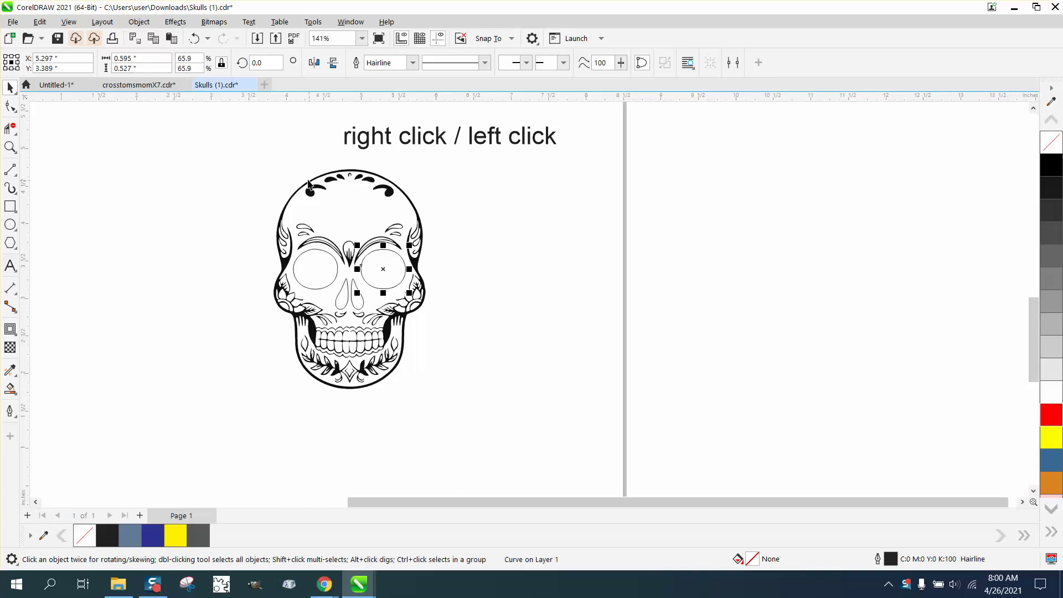
{"action": "left_click_drag", "start_coordinate": [260, 161], "coordinate": [487, 421]}
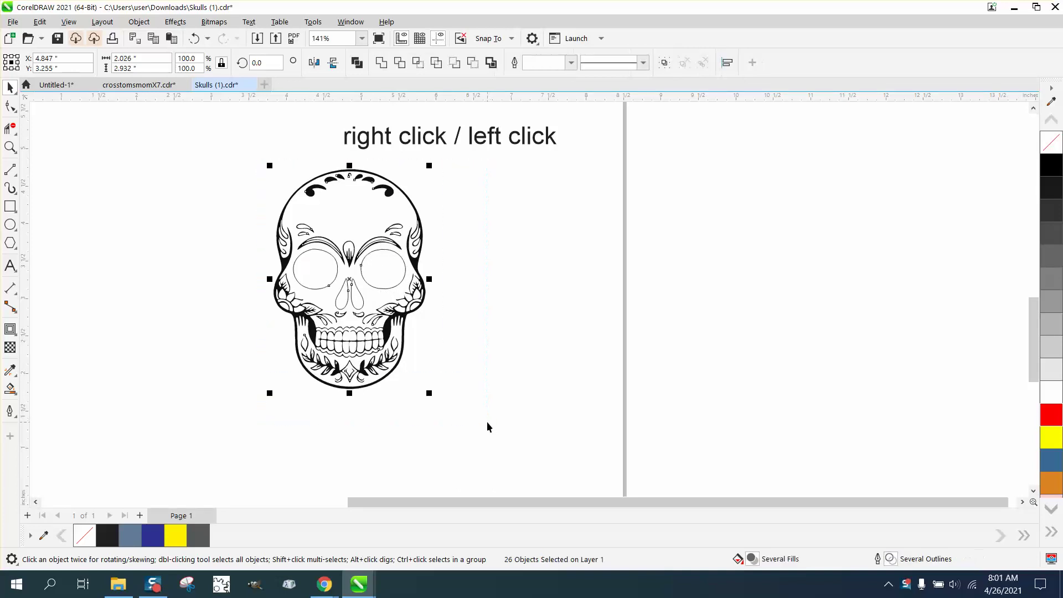
{"action": "left_click", "coordinate": [244, 146]}
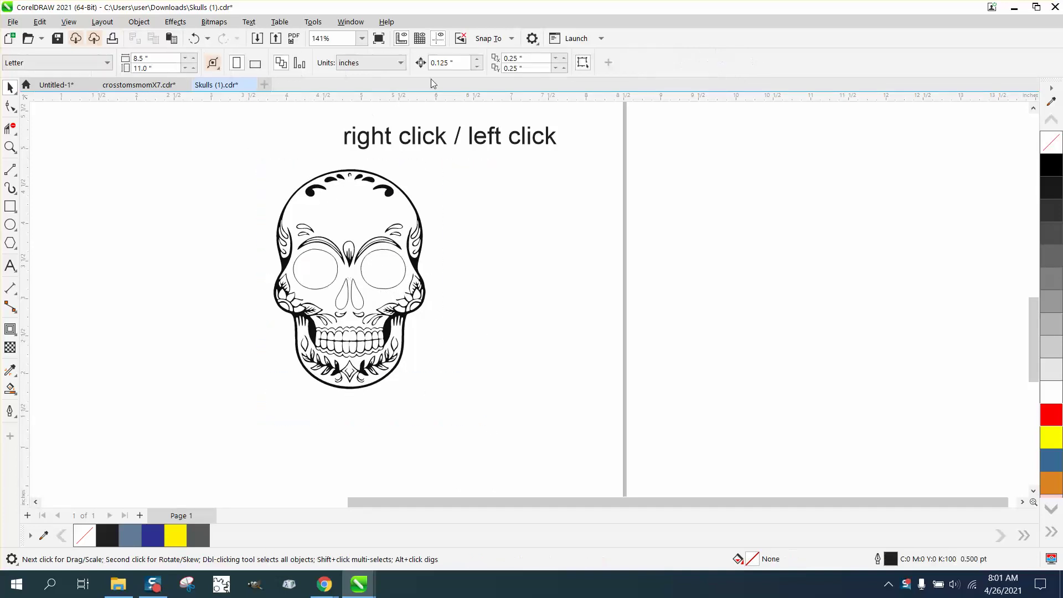
- Set the nudge distance to 3.0 inches and both duplicate offsets to 0.0
{"action": "left_click", "coordinate": [443, 62]}
{"action": "type", "text": "3"}
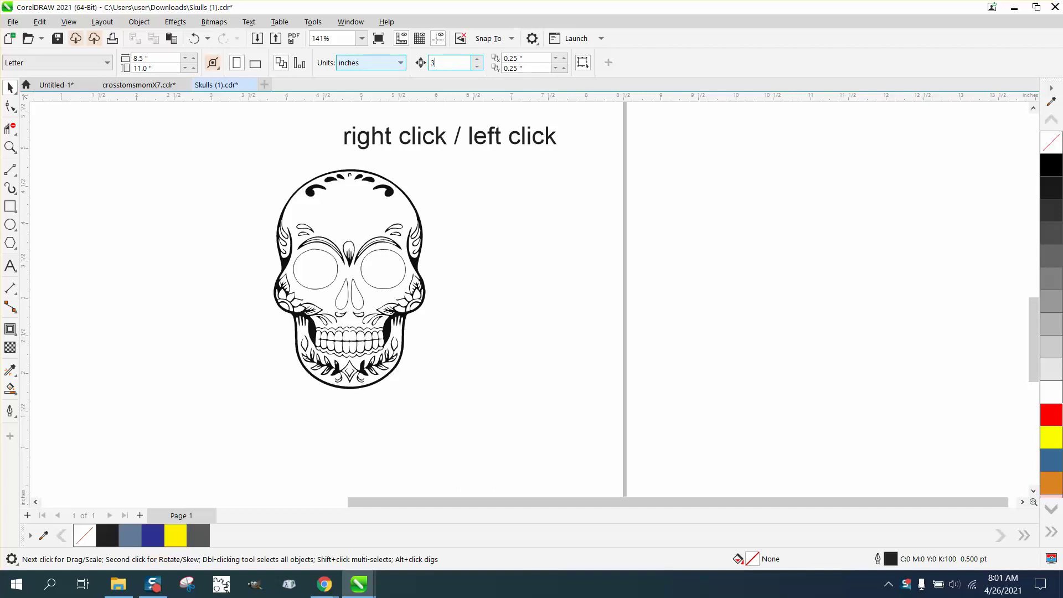
{"action": "key", "text": "Return"}
{"action": "left_click", "coordinate": [518, 57]}
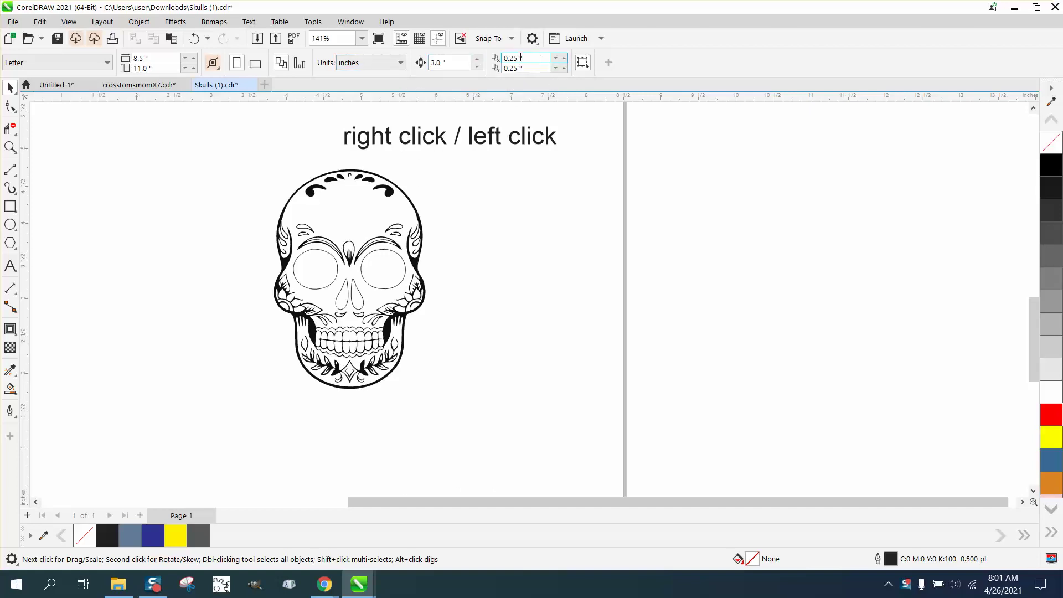
{"action": "double_click", "coordinate": [526, 57]}
{"action": "type", "text": "0"}
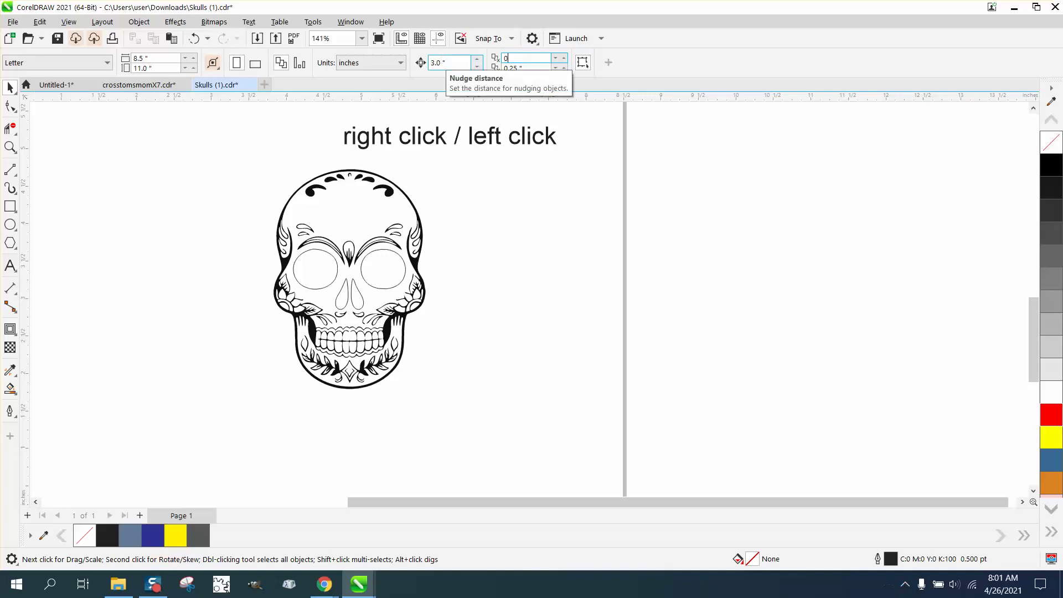
{"action": "key", "text": "Tab"}
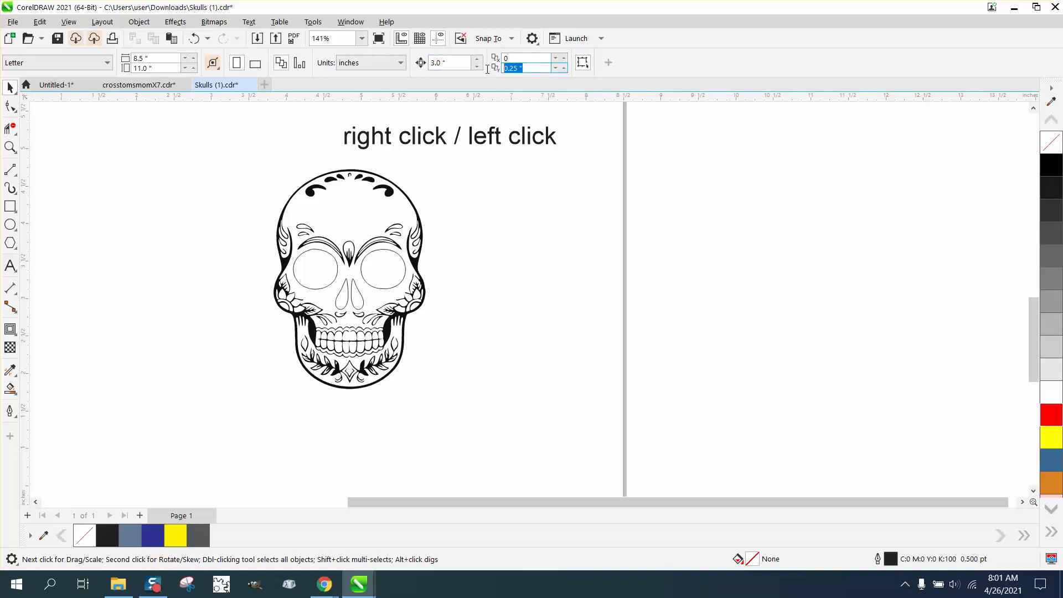
{"action": "type", "text": "0"}
{"action": "key", "text": "Return"}
- Move both eye circles and the nose shapes off the skull and give them red outlines
{"action": "left_click", "coordinate": [394, 262]}
{"action": "key", "text": "ctrl+z"}
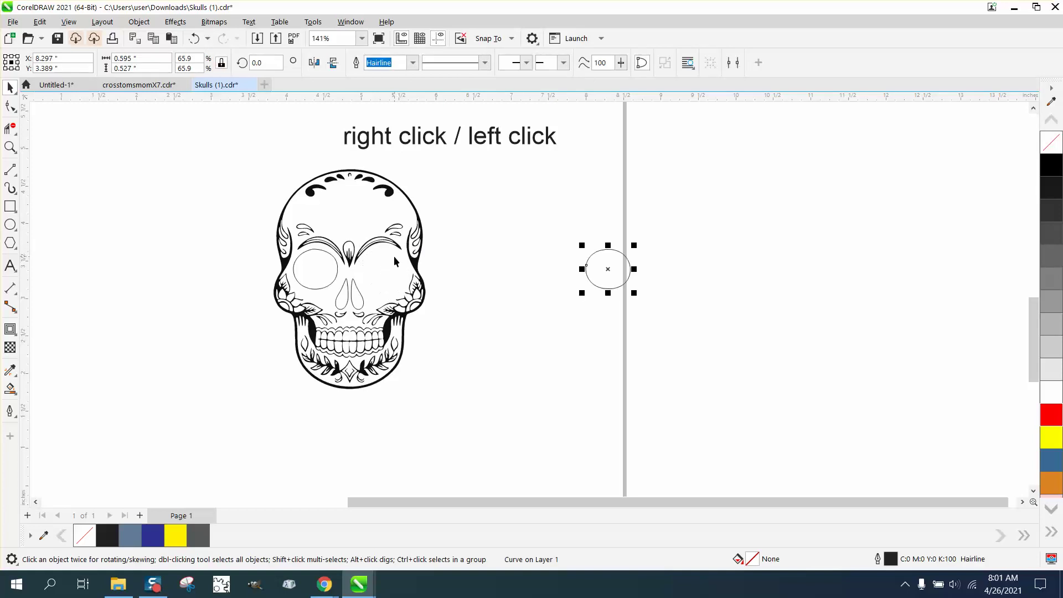
{"action": "left_click", "coordinate": [312, 265]}
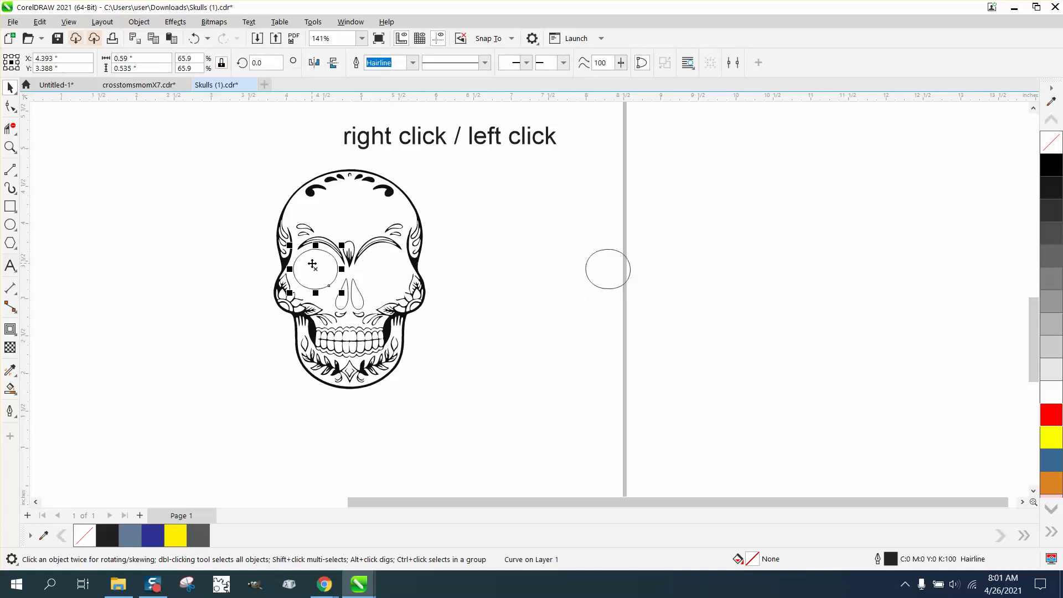
{"action": "key", "text": "ctrl+r"}
{"action": "left_click", "coordinate": [355, 302]}
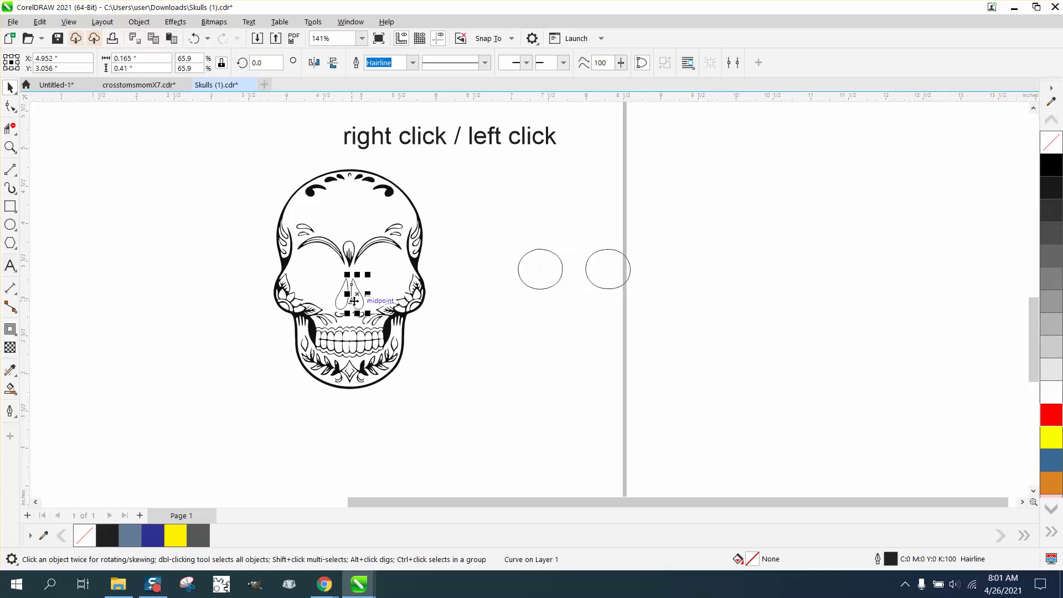
{"action": "left_click_drag", "start_coordinate": [354, 302], "coordinate": [703, 357]}
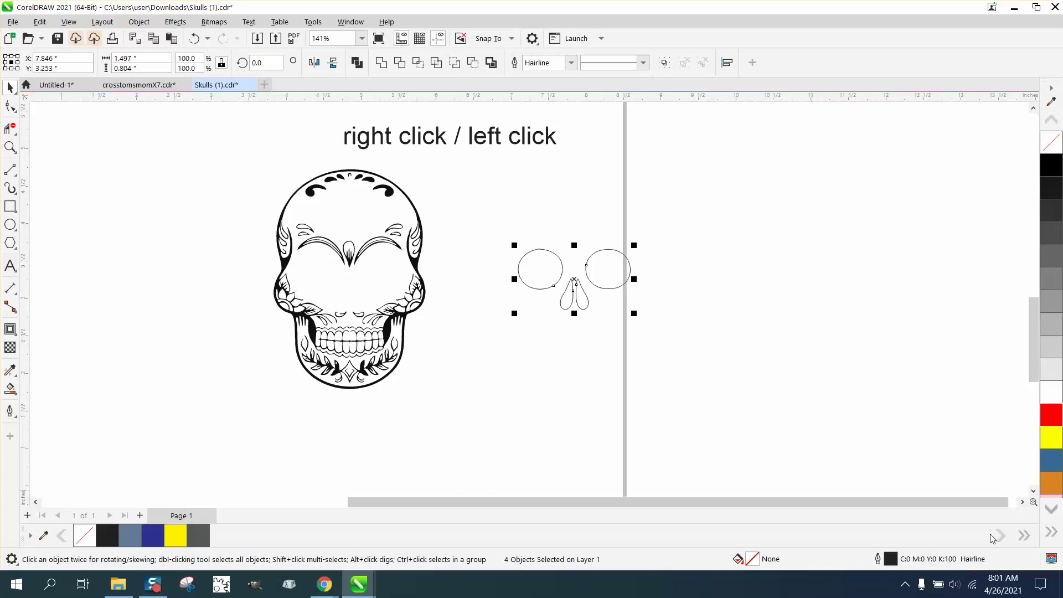
{"action": "right_click", "coordinate": [1052, 419]}
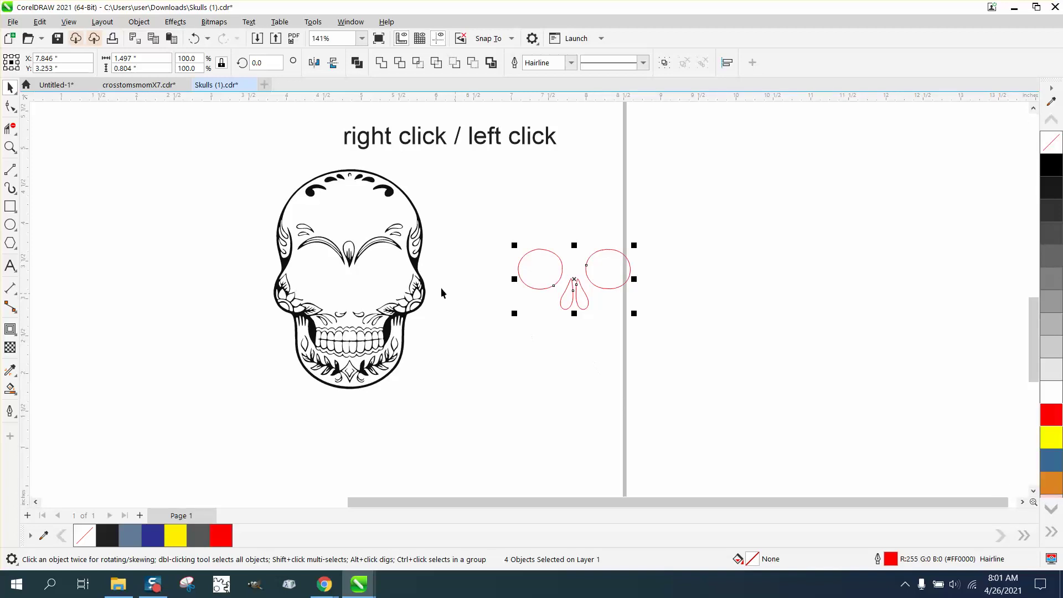
- Give the remaining skull artwork a black outline and a solid black fill
{"action": "left_click_drag", "start_coordinate": [266, 159], "coordinate": [440, 407]}
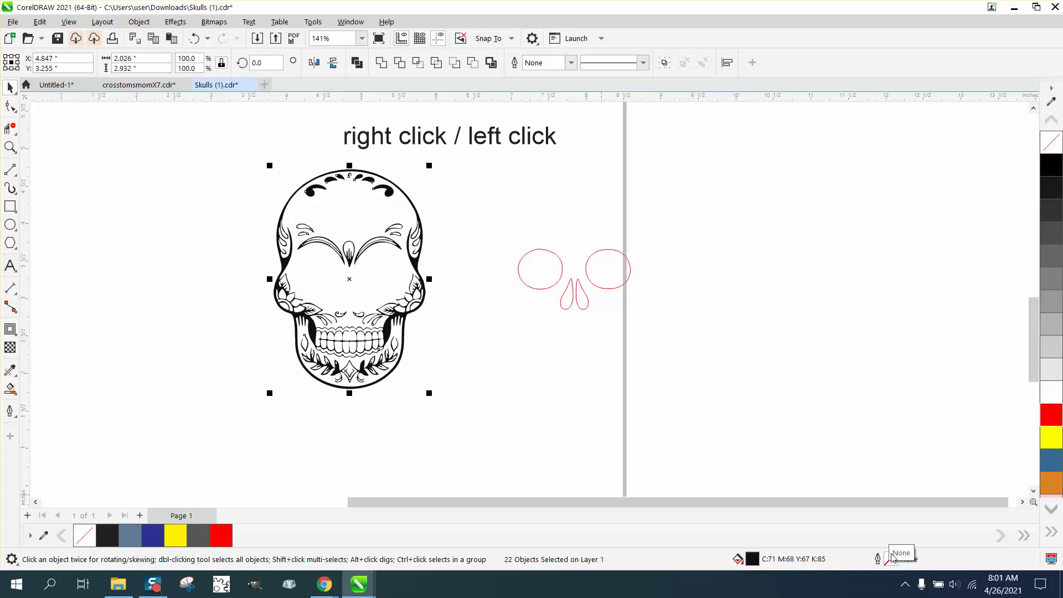
{"action": "left_click", "coordinate": [1055, 145]}
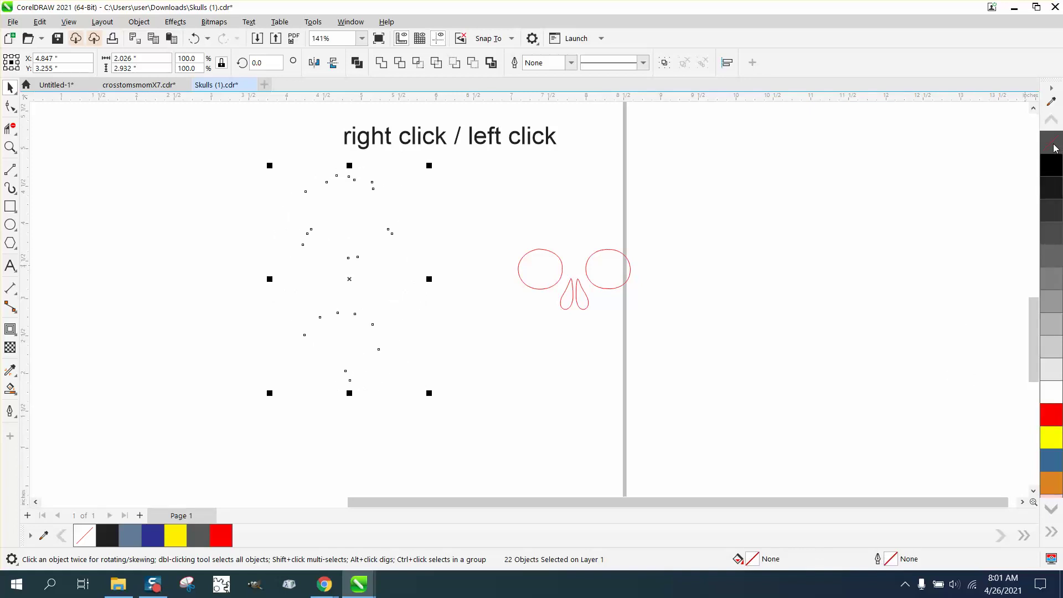
{"action": "right_click", "coordinate": [1057, 165]}
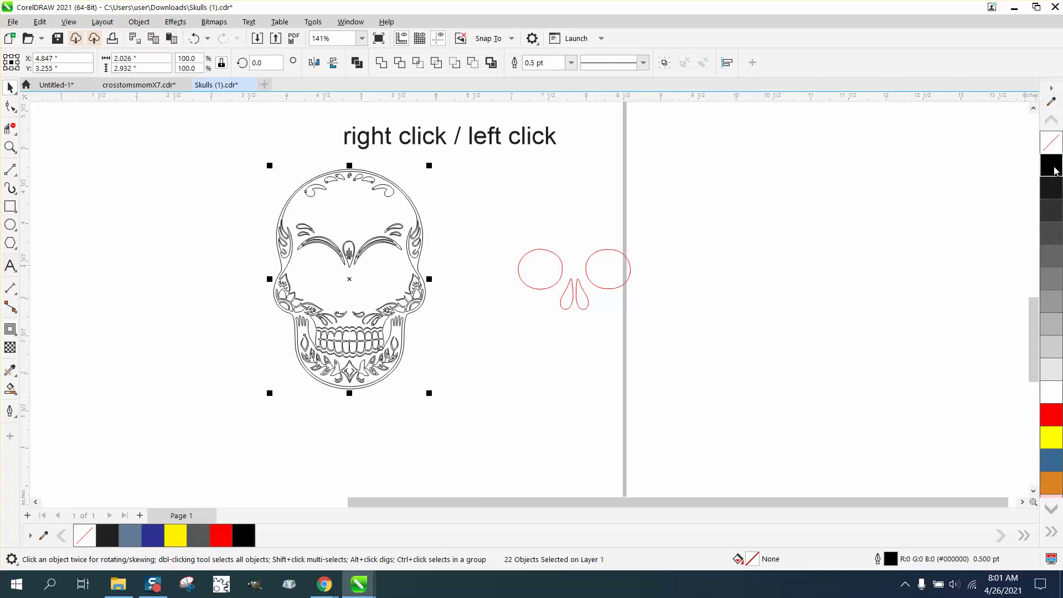
{"action": "left_click", "coordinate": [1055, 152]}
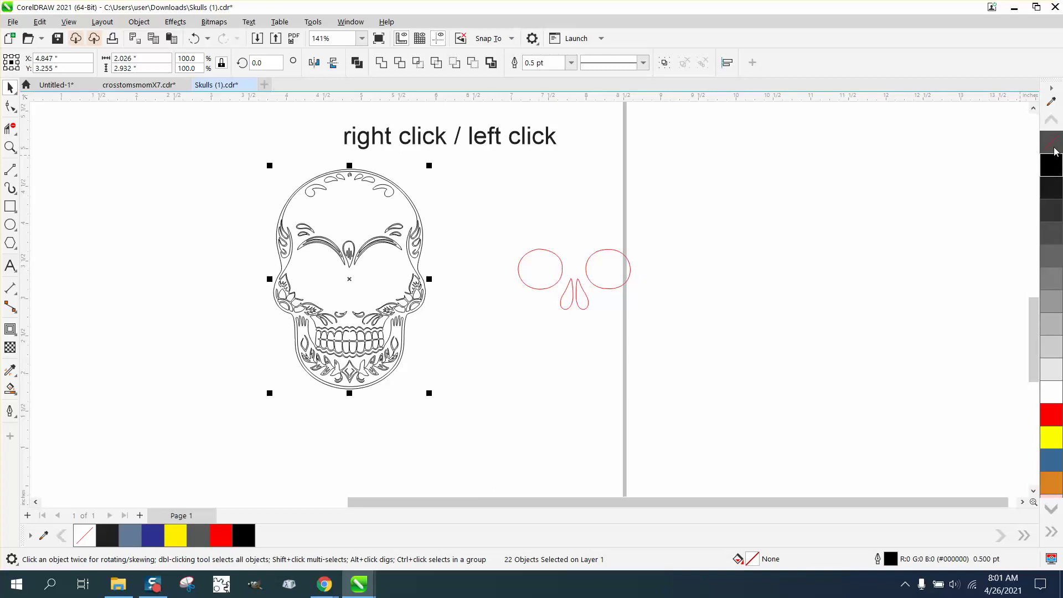
{"action": "left_click", "coordinate": [1058, 166]}
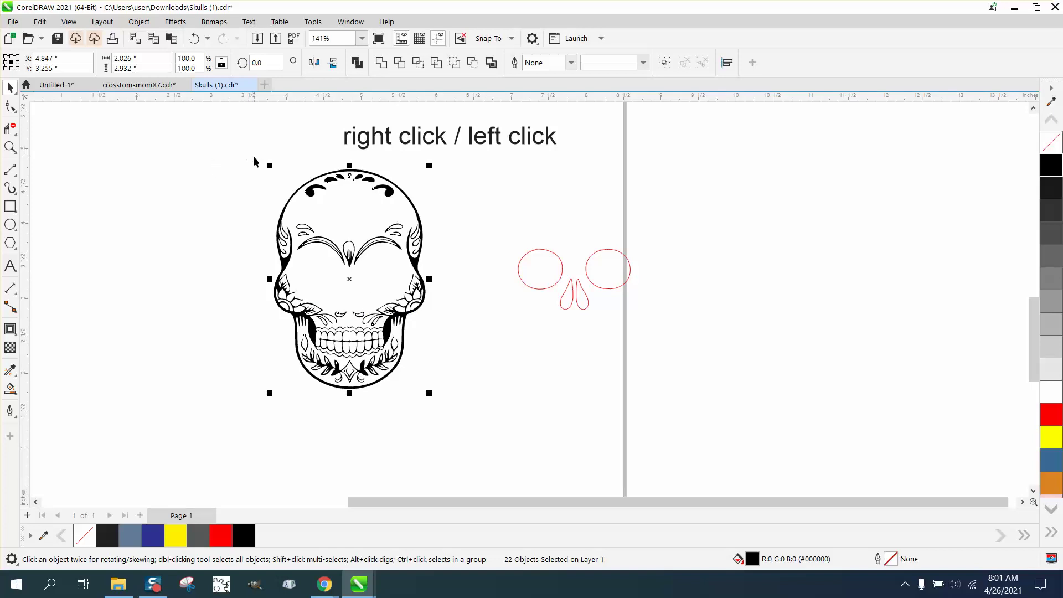
- Combine the skull outline, eye and nose pieces into a single curve
{"action": "left_click_drag", "start_coordinate": [255, 156], "coordinate": [473, 418]}
{"action": "left_click", "coordinate": [491, 64]}
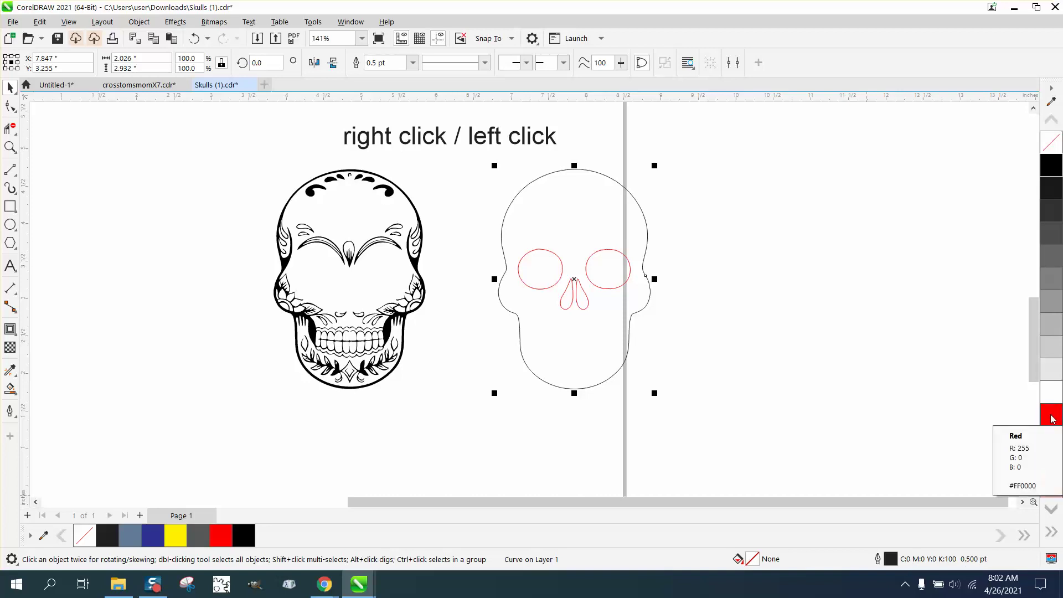
{"action": "double_click", "coordinate": [893, 560]}
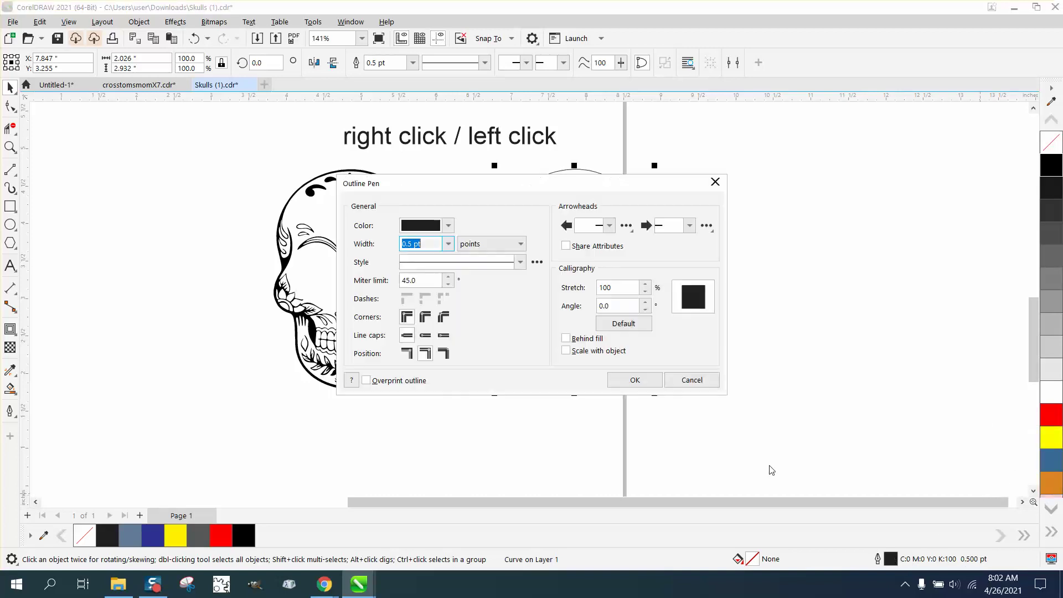
{"action": "left_click_drag", "start_coordinate": [526, 188], "coordinate": [791, 196]}
- Give the combined curve a red RGB outline with Hairline width
{"action": "left_click", "coordinate": [716, 230]}
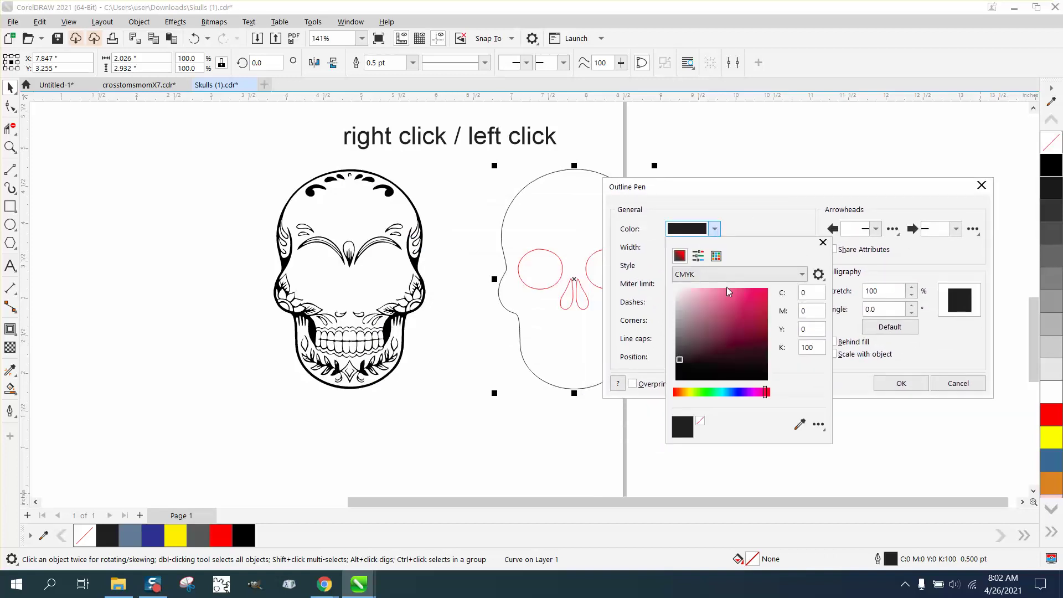
{"action": "left_click", "coordinate": [804, 276]}
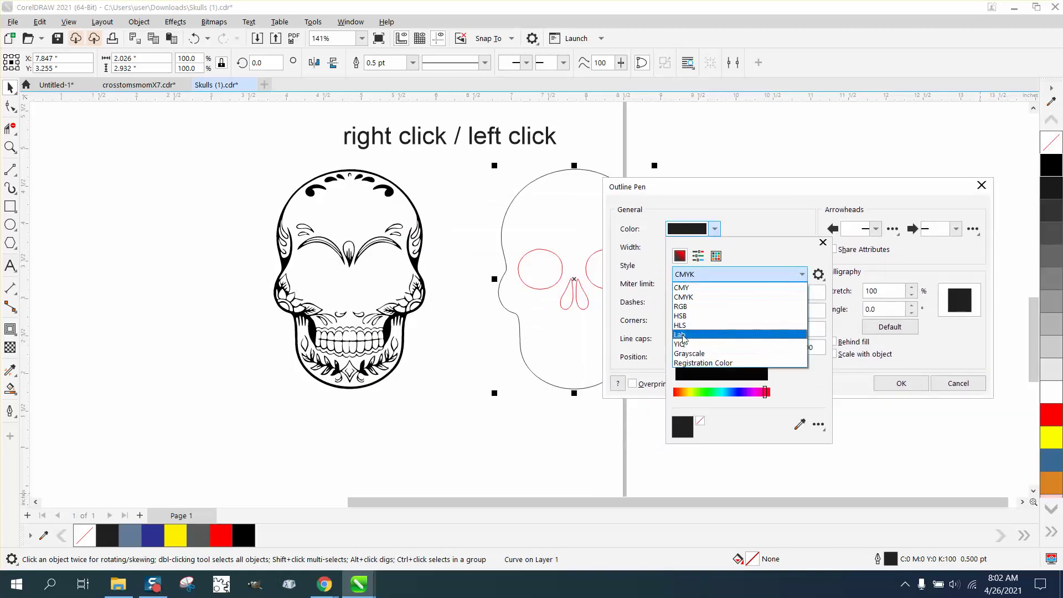
{"action": "left_click", "coordinate": [680, 307]}
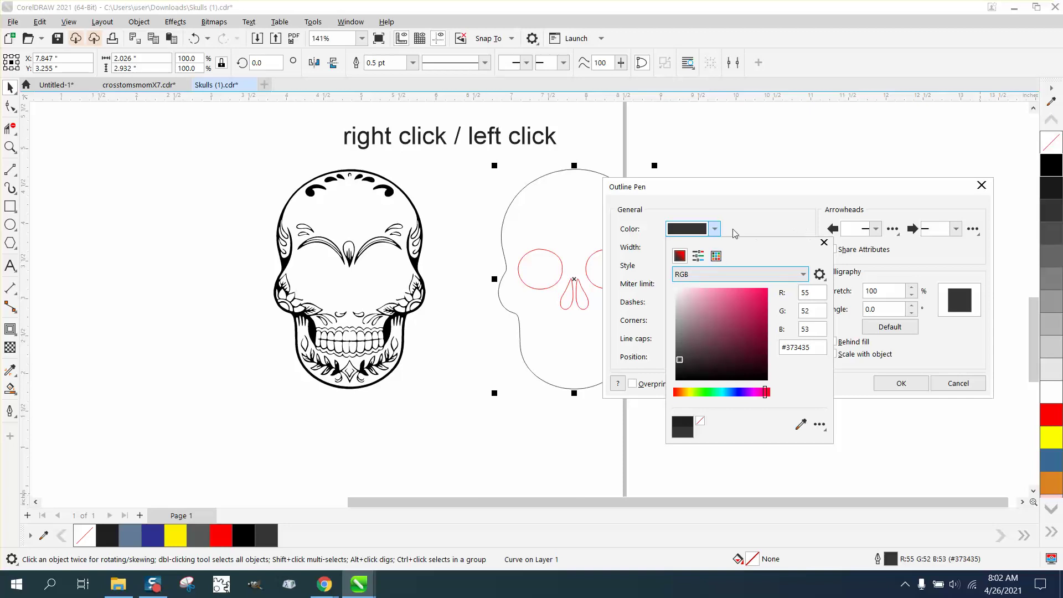
{"action": "left_click", "coordinate": [716, 256]}
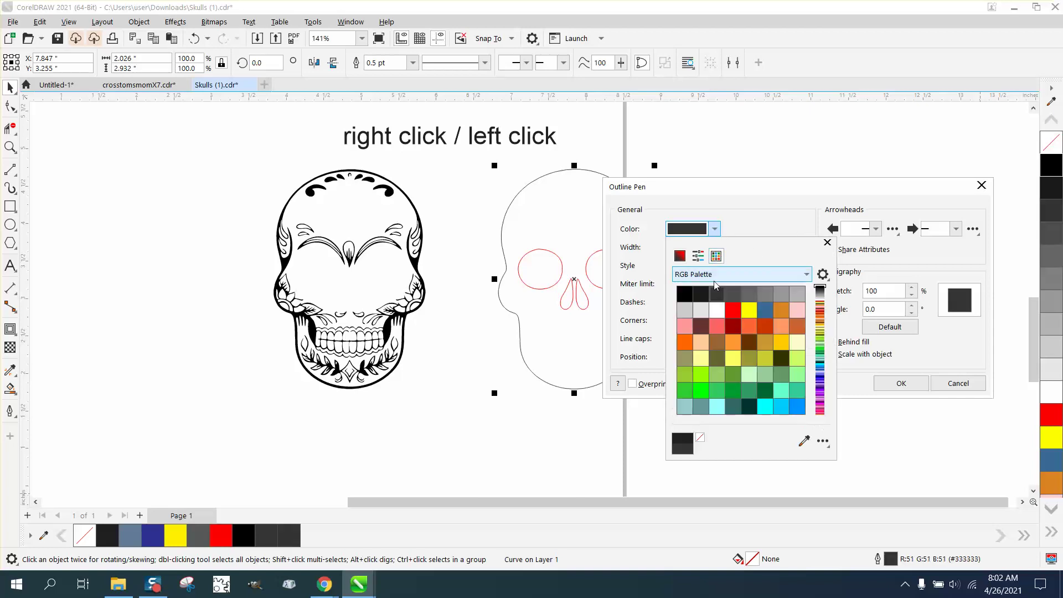
{"action": "left_click", "coordinate": [733, 311]}
{"action": "left_click", "coordinate": [742, 219]}
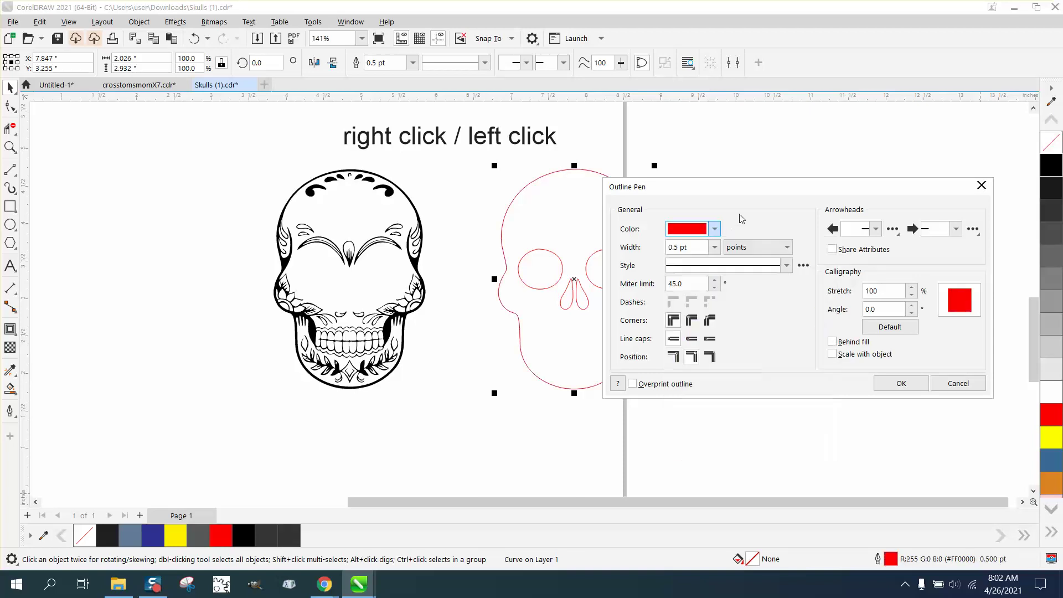
{"action": "left_click", "coordinate": [713, 248]}
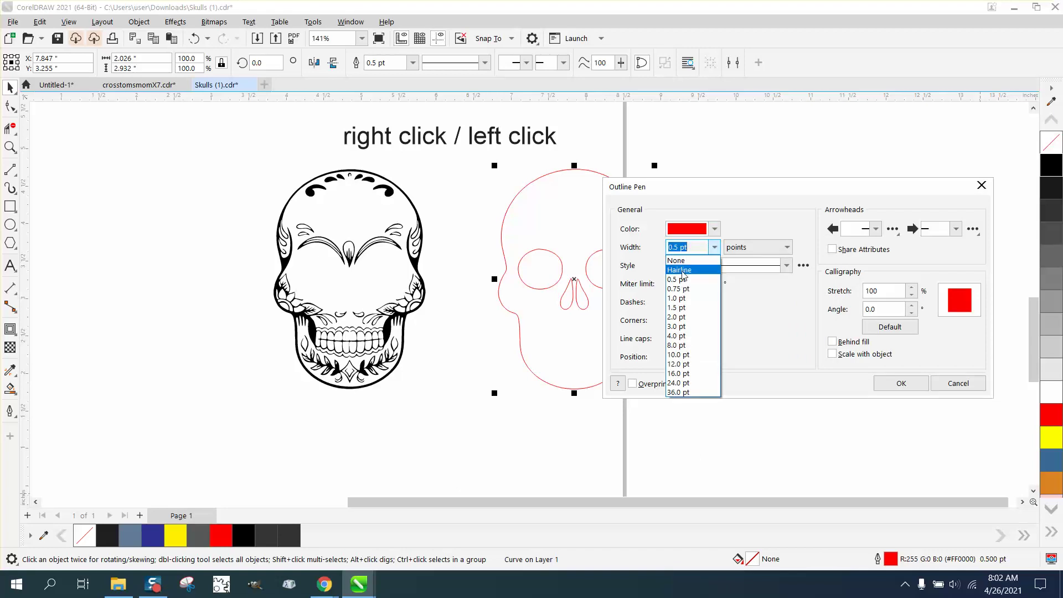
{"action": "left_click", "coordinate": [680, 270]}
{"action": "left_click", "coordinate": [902, 384]}
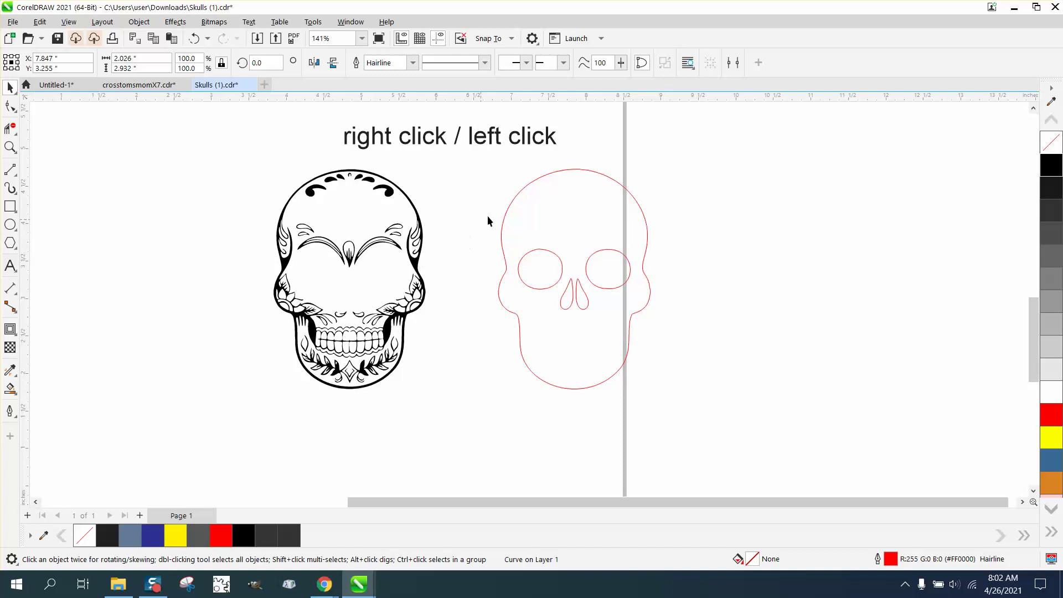
{"action": "left_click", "coordinate": [634, 194]}
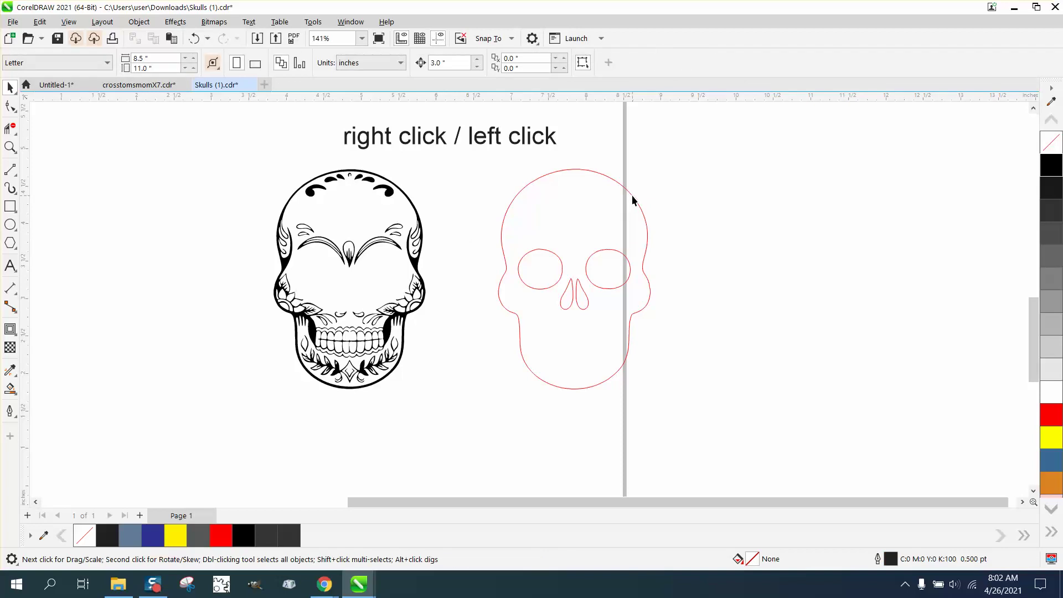
{"action": "left_click_drag", "start_coordinate": [634, 197], "coordinate": [409, 196]}
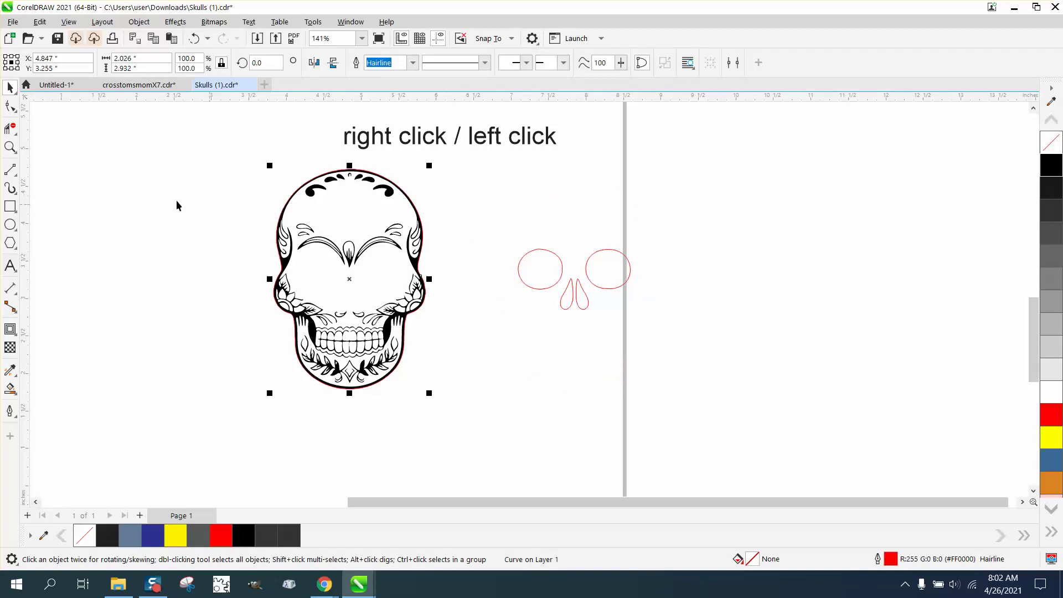
{"action": "left_click", "coordinate": [10, 148]}
{"action": "left_click_drag", "start_coordinate": [263, 165], "coordinate": [398, 216]}
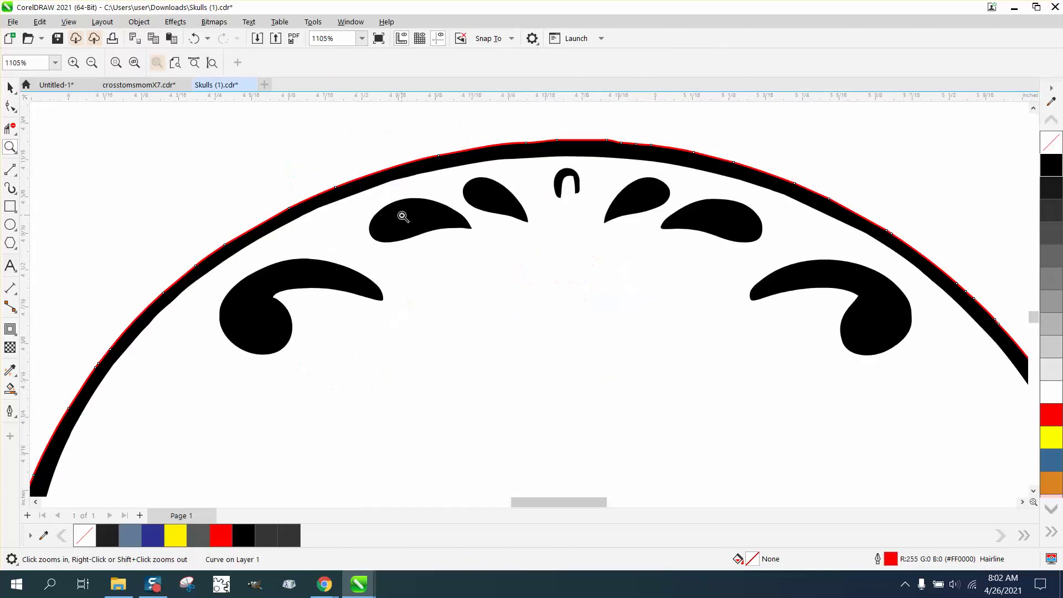
{"action": "right_click", "coordinate": [398, 216]}
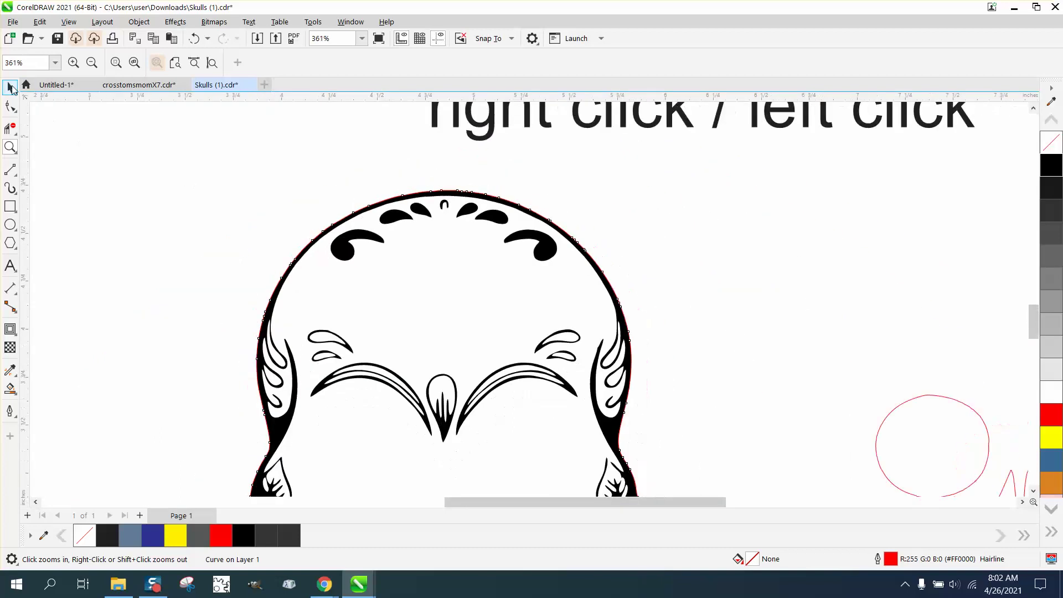
{"action": "left_click", "coordinate": [10, 88]}
{"action": "scroll", "coordinate": [187, 200], "scroll_direction": "up", "scroll_amount": 2}
- Add a one-step outside contour at 0.025-inch offset with rounded corners around the red skull outline
{"action": "key", "text": "ctrl+z"}
{"action": "scroll", "coordinate": [496, 238], "scroll_direction": "down", "scroll_amount": 5}
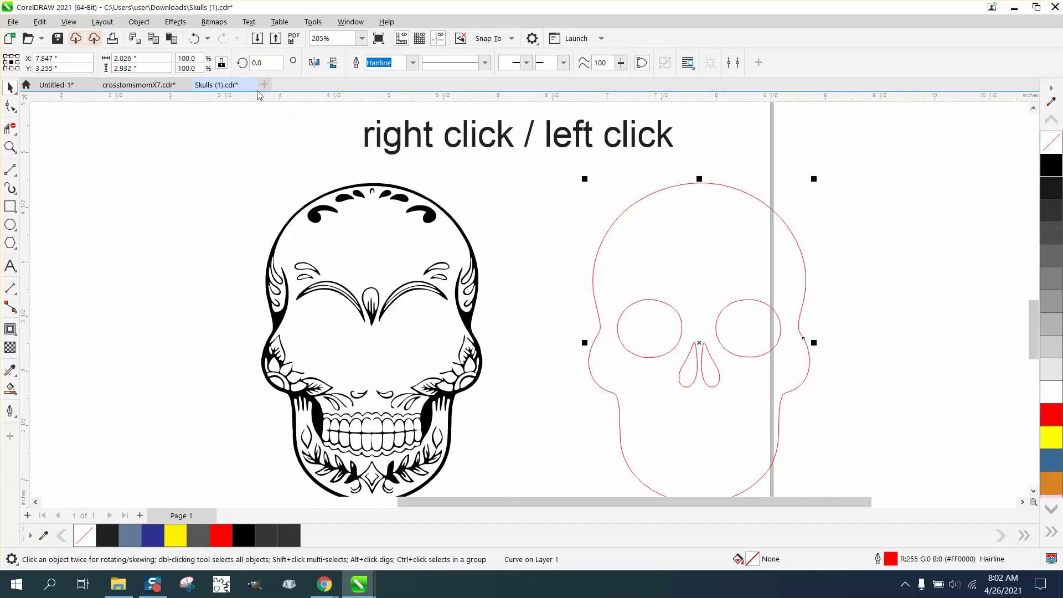
{"action": "left_click", "coordinate": [178, 25]}
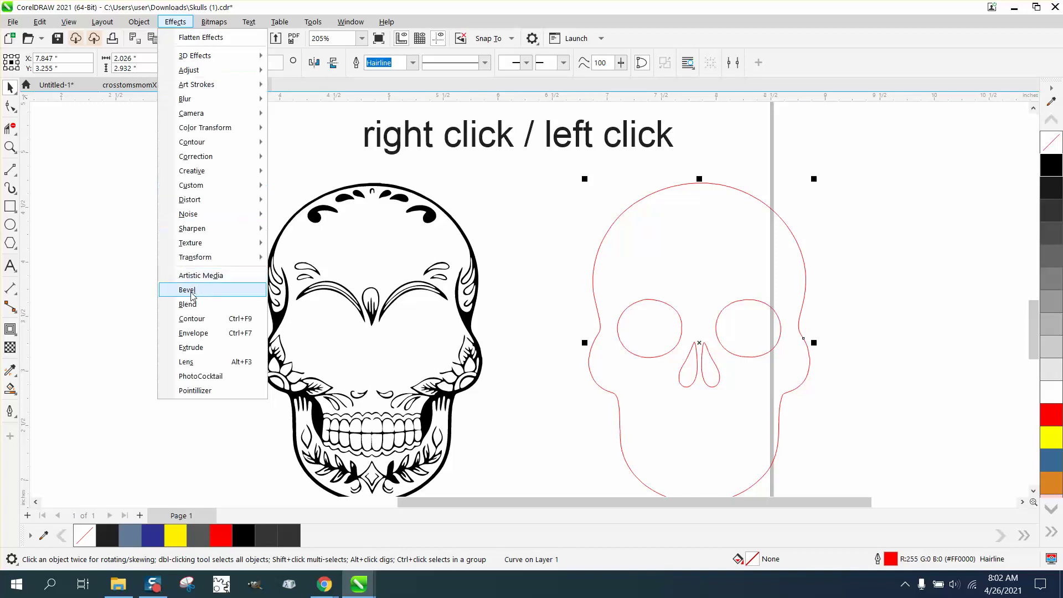
{"action": "left_click", "coordinate": [192, 321]}
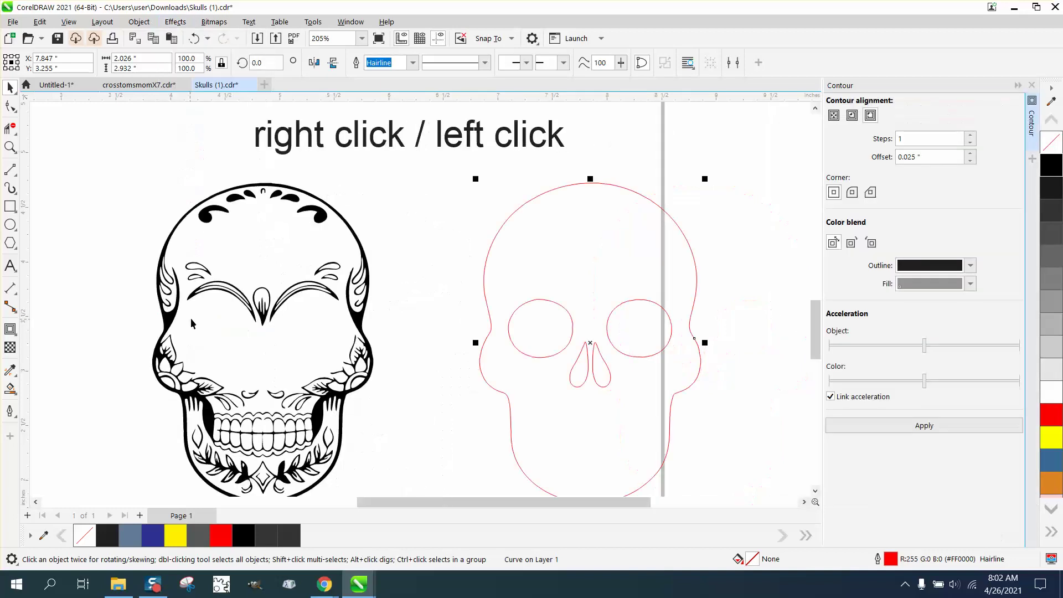
{"action": "left_click", "coordinate": [901, 158]}
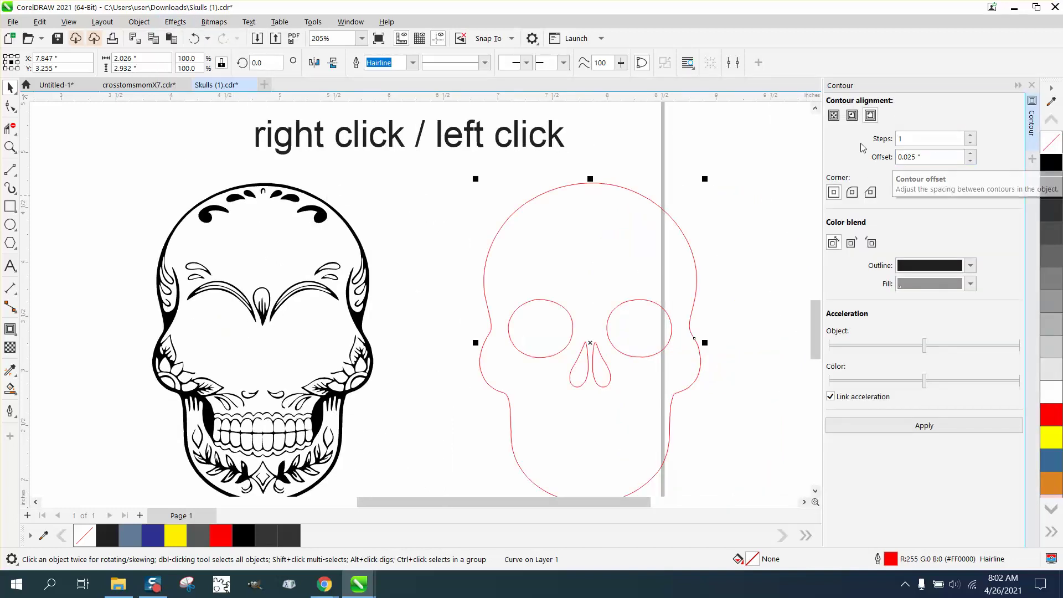
{"action": "left_click", "coordinate": [853, 193]}
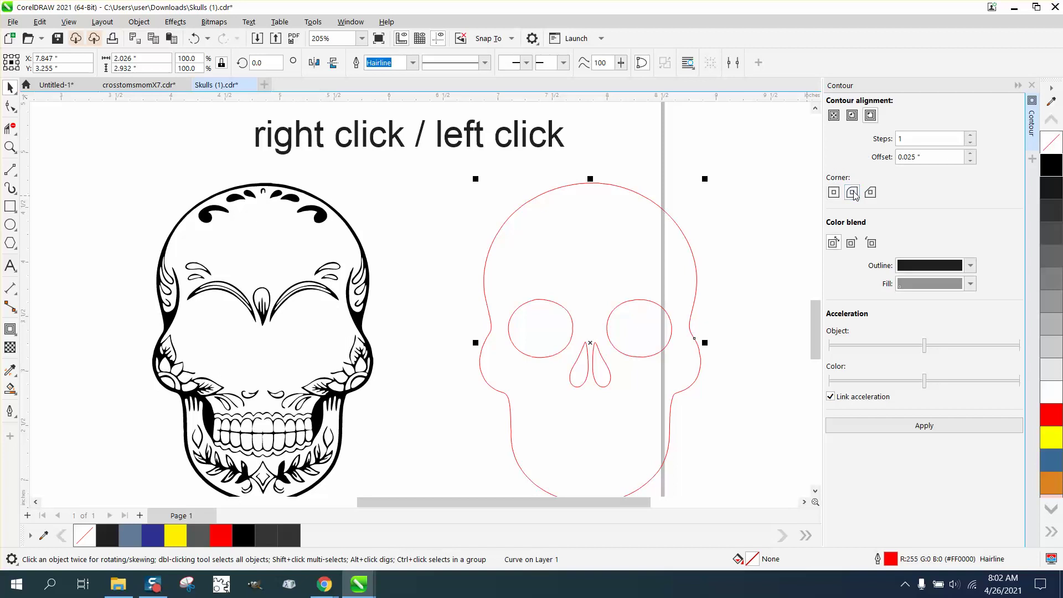
{"action": "left_click", "coordinate": [929, 426]}
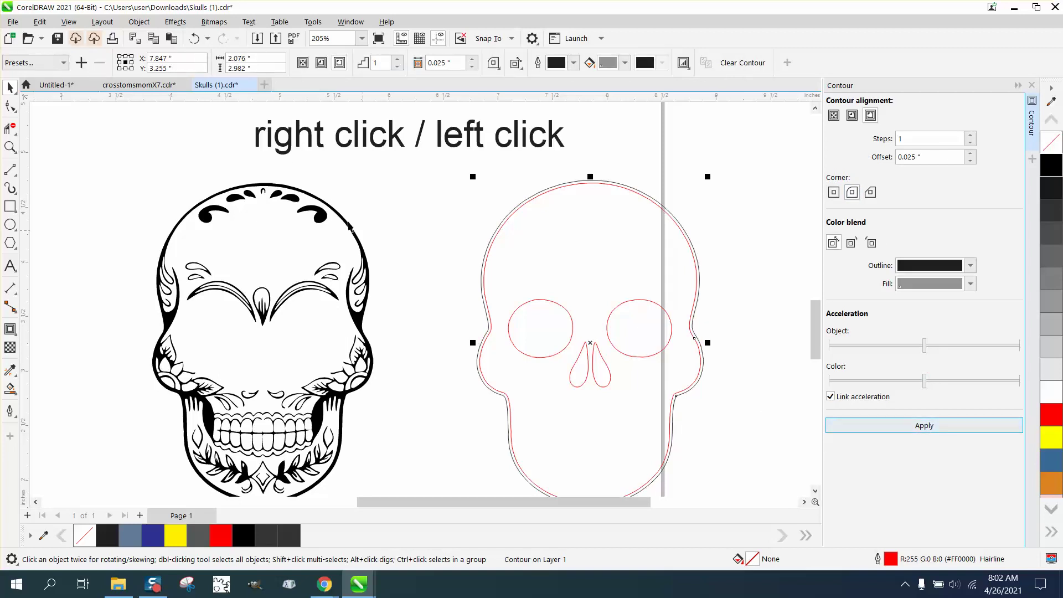
- Break the contour apart and nudge the original red outline 3 inches right
{"action": "left_click", "coordinate": [141, 25]}
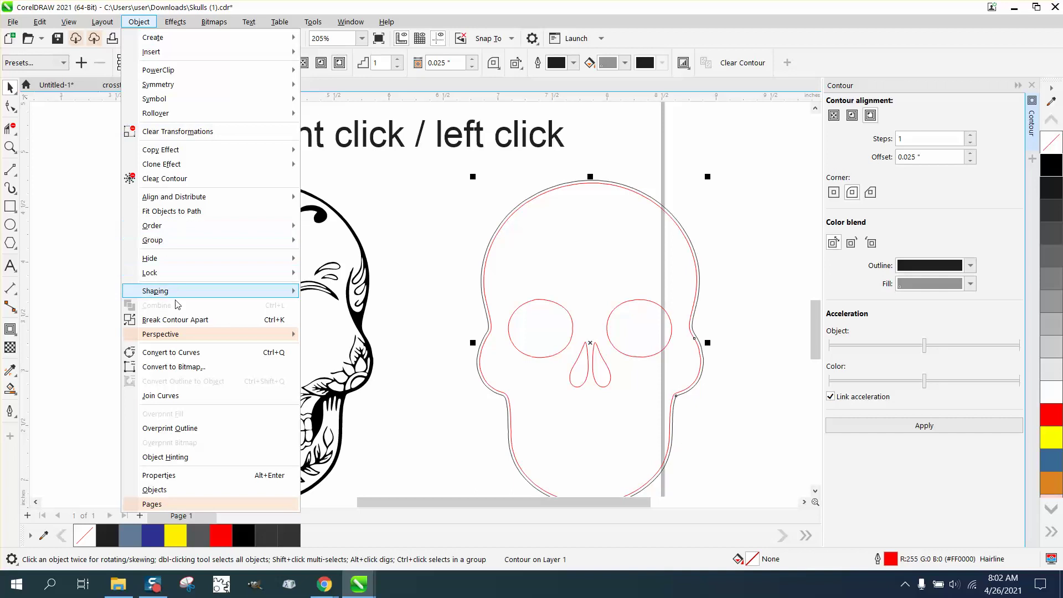
{"action": "left_click", "coordinate": [175, 319]}
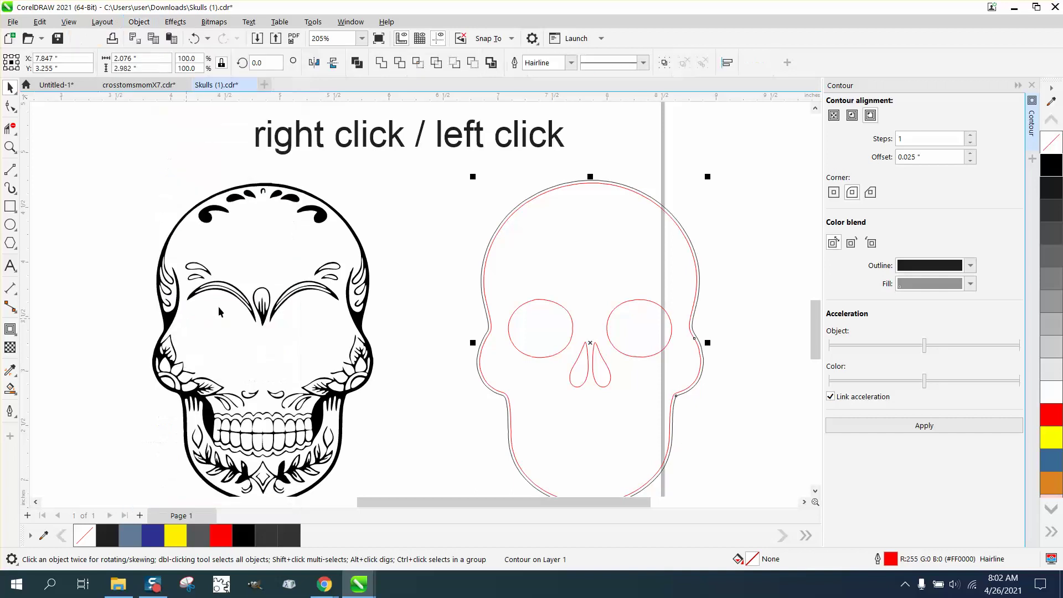
{"action": "left_click", "coordinate": [521, 239]}
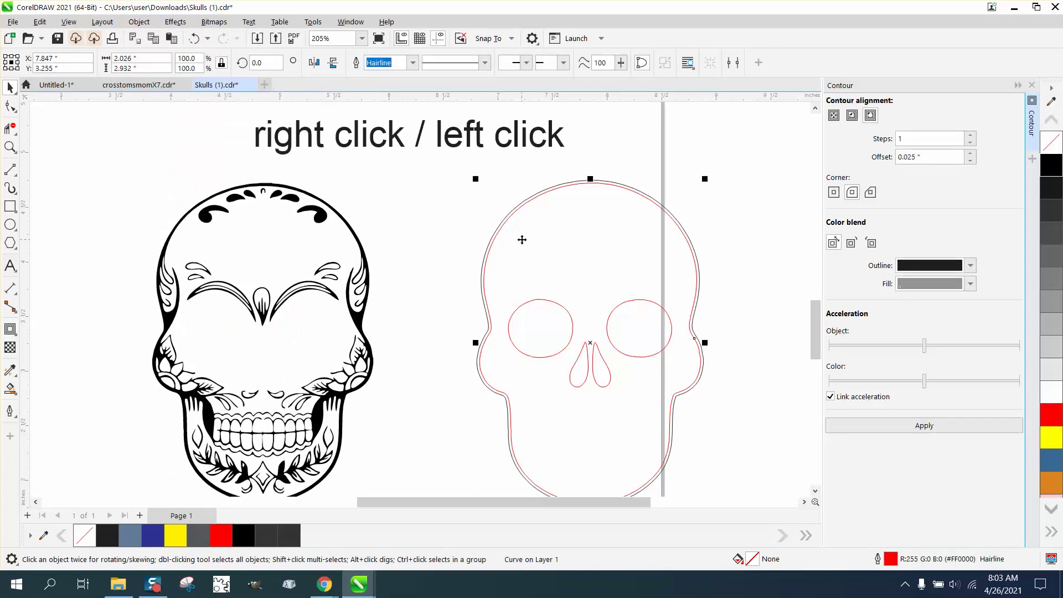
{"action": "key", "text": "Right"}
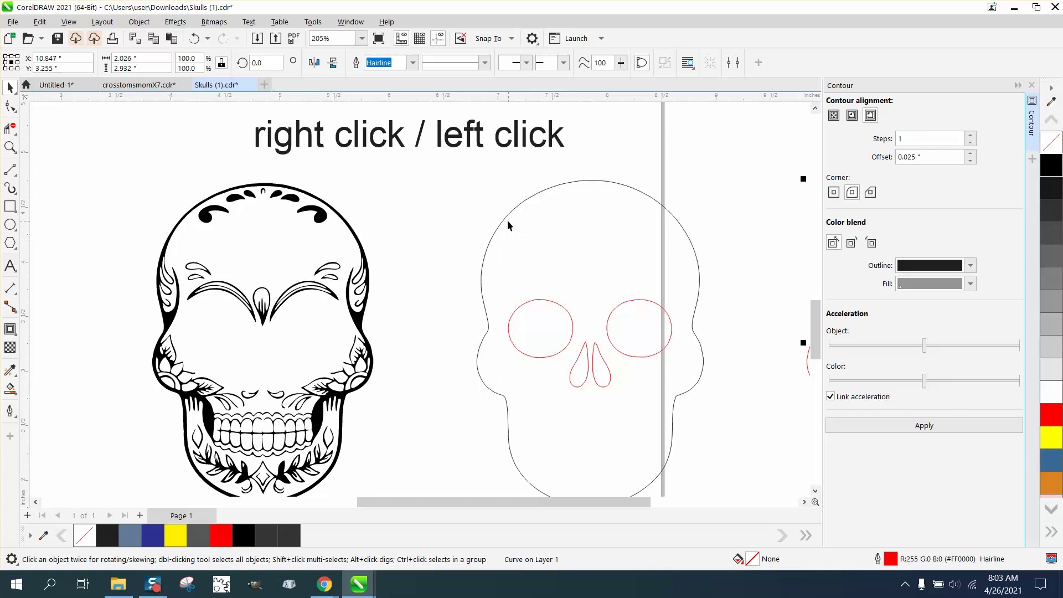
- Make the separated offset contour's outline red
{"action": "left_click", "coordinate": [508, 221]}
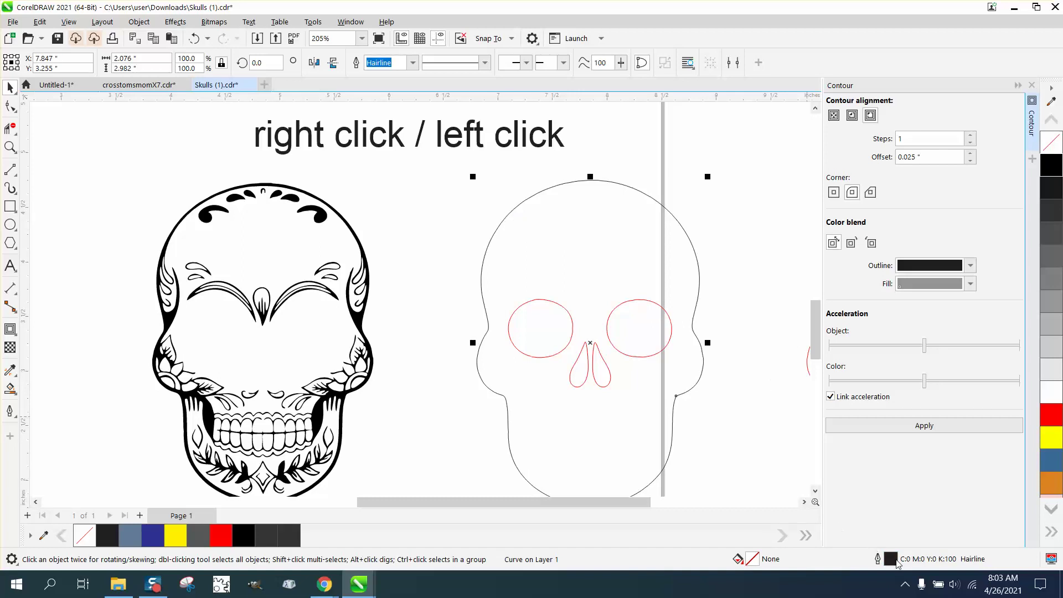
{"action": "right_click", "coordinate": [1059, 418]}
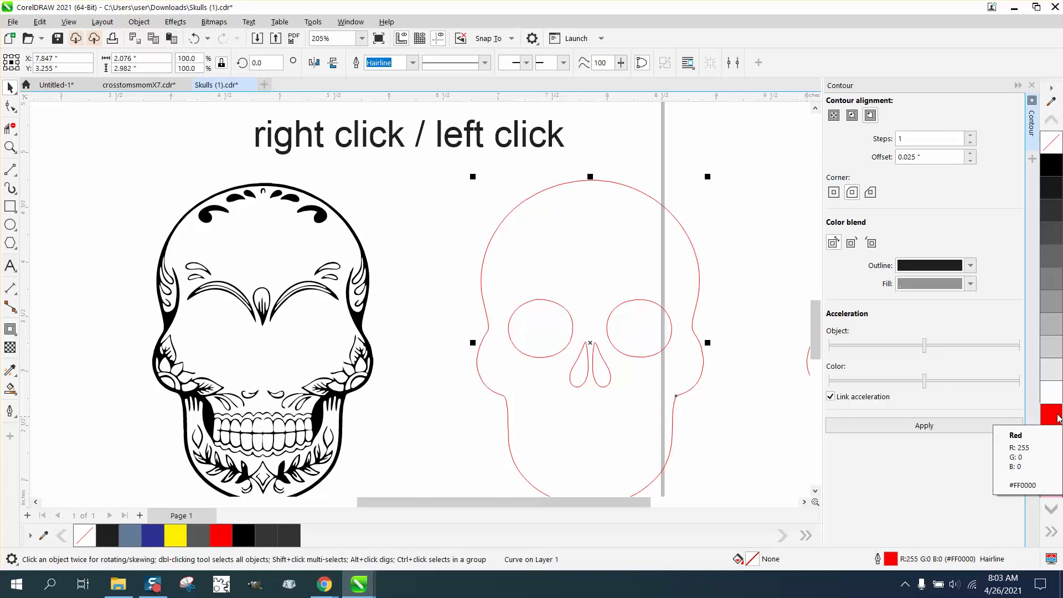
{"action": "scroll", "coordinate": [731, 377], "scroll_direction": "down", "scroll_amount": 2}
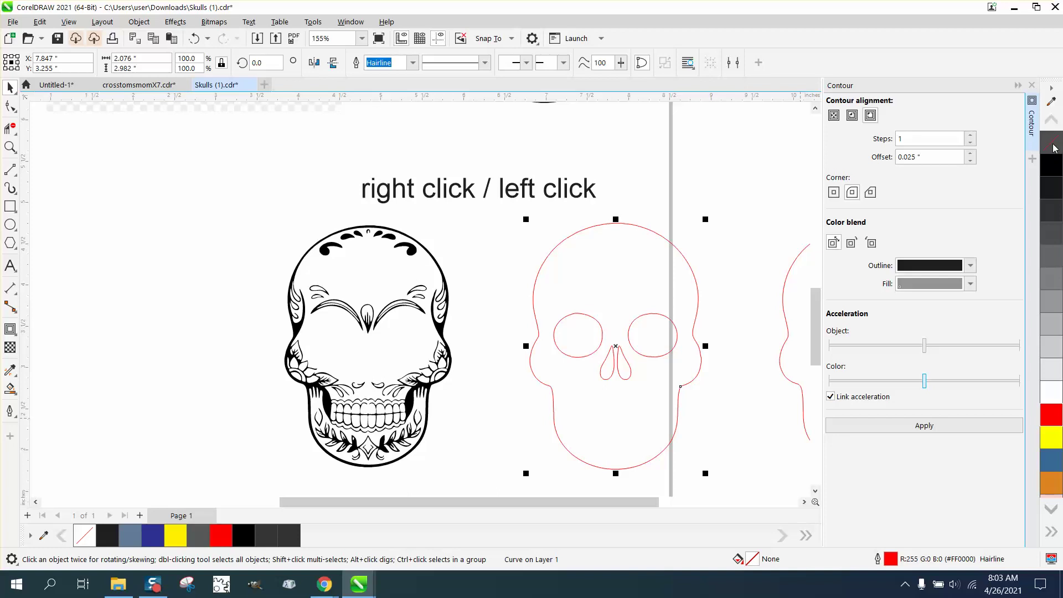
- Draw a test square beside the right click / left click caption with a red outline and black fill
{"action": "left_click", "coordinate": [593, 194]}
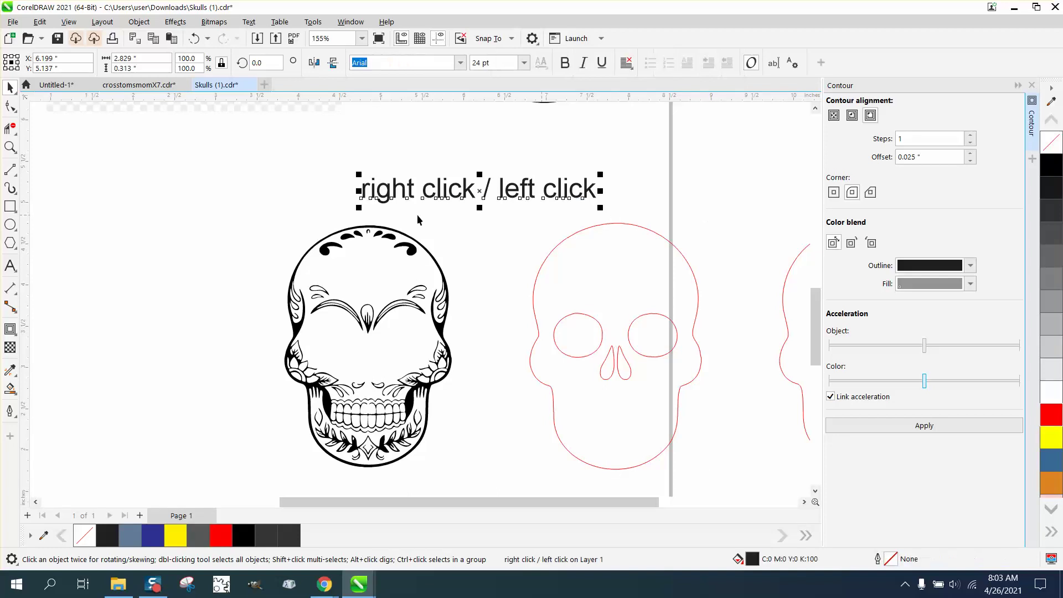
{"action": "left_click", "coordinate": [9, 206]}
{"action": "left_click_drag", "start_coordinate": [139, 150], "coordinate": [185, 224]}
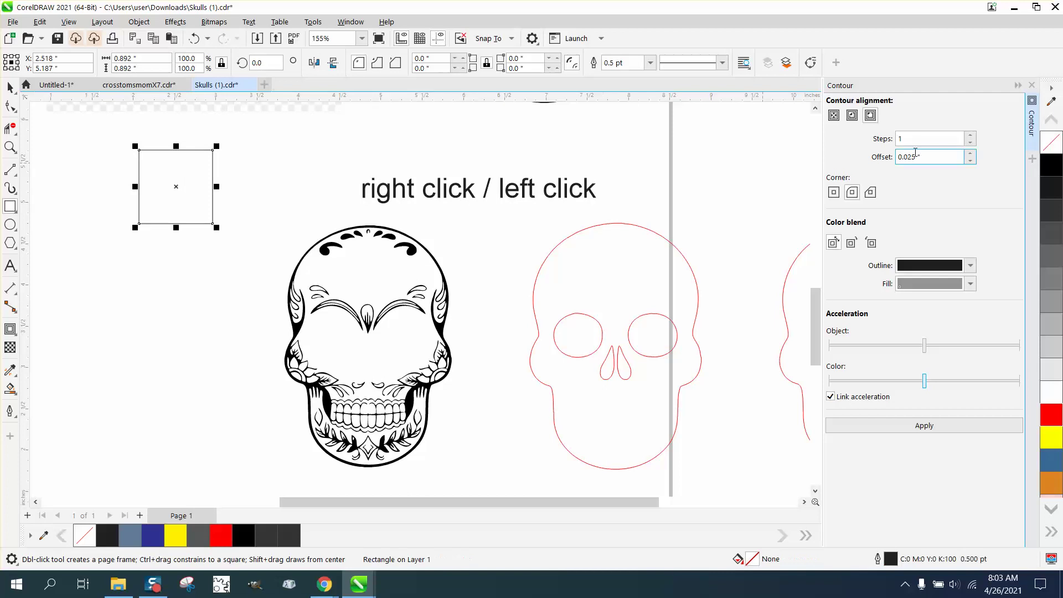
{"action": "right_click", "coordinate": [1059, 417]}
{"action": "left_click", "coordinate": [1055, 166]}
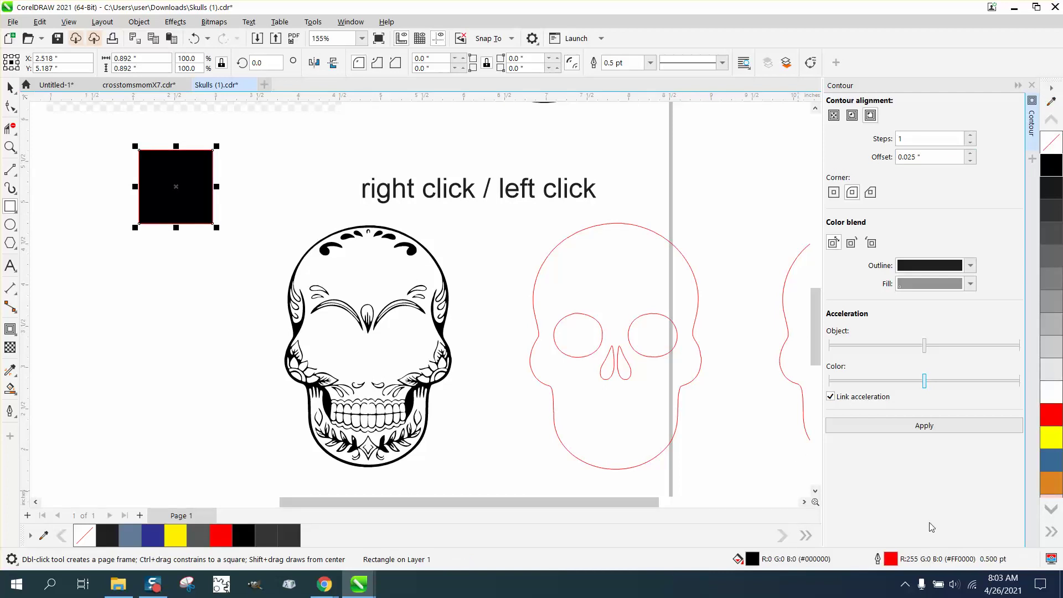
- Strip the square's fill and red outline, refill it black, then delete it
{"action": "left_click", "coordinate": [1054, 145]}
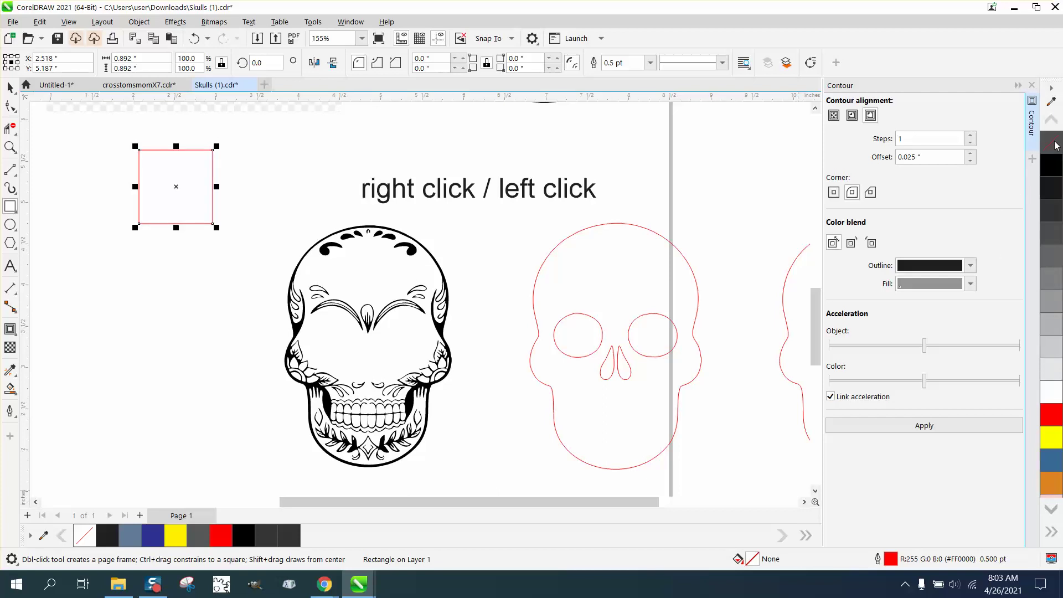
{"action": "right_click", "coordinate": [1055, 145]}
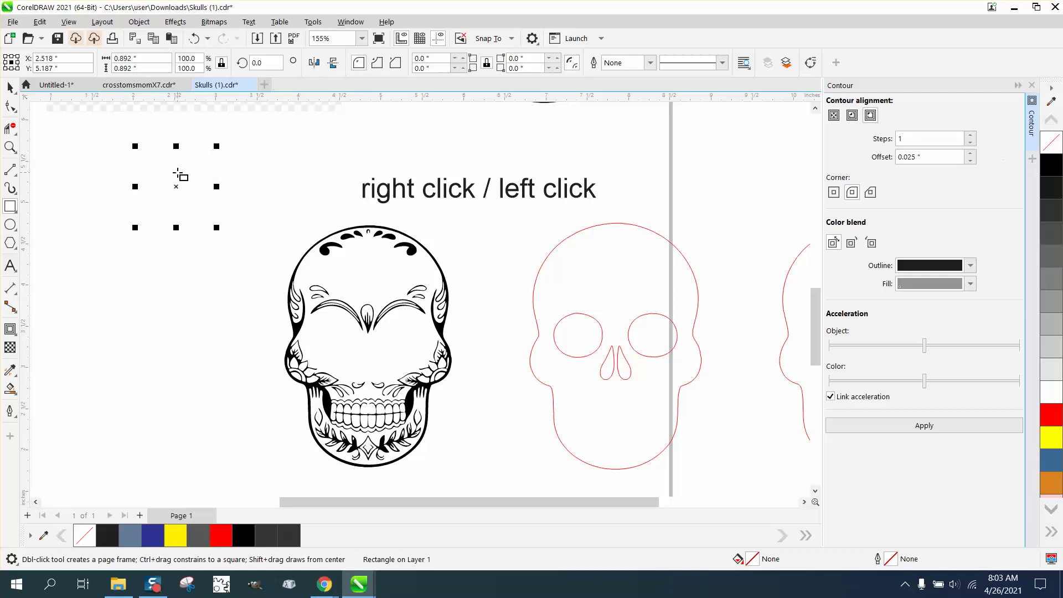
{"action": "left_click", "coordinate": [1054, 166]}
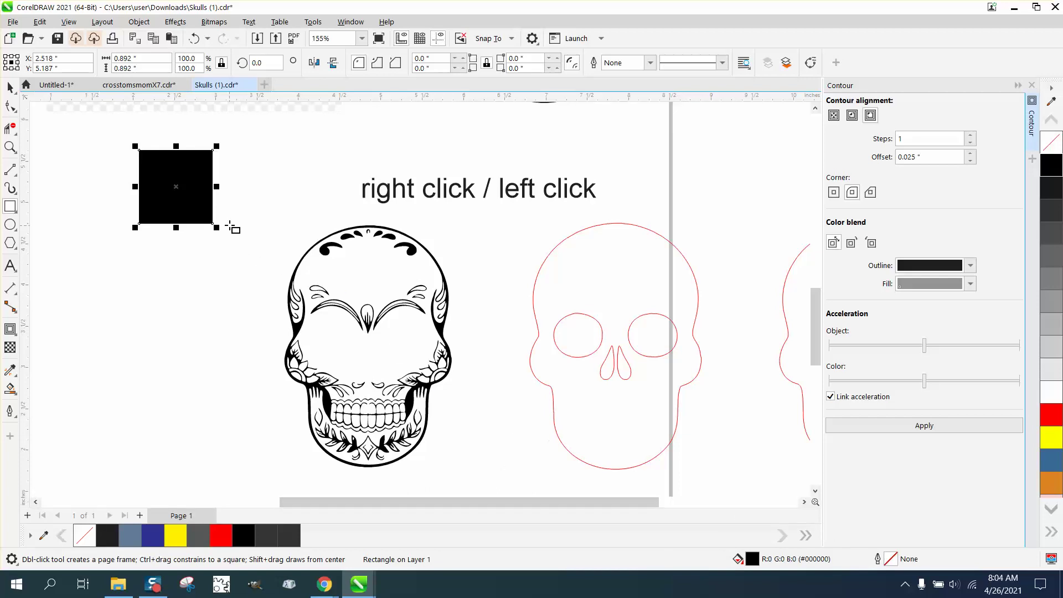
{"action": "key", "text": "Delete"}
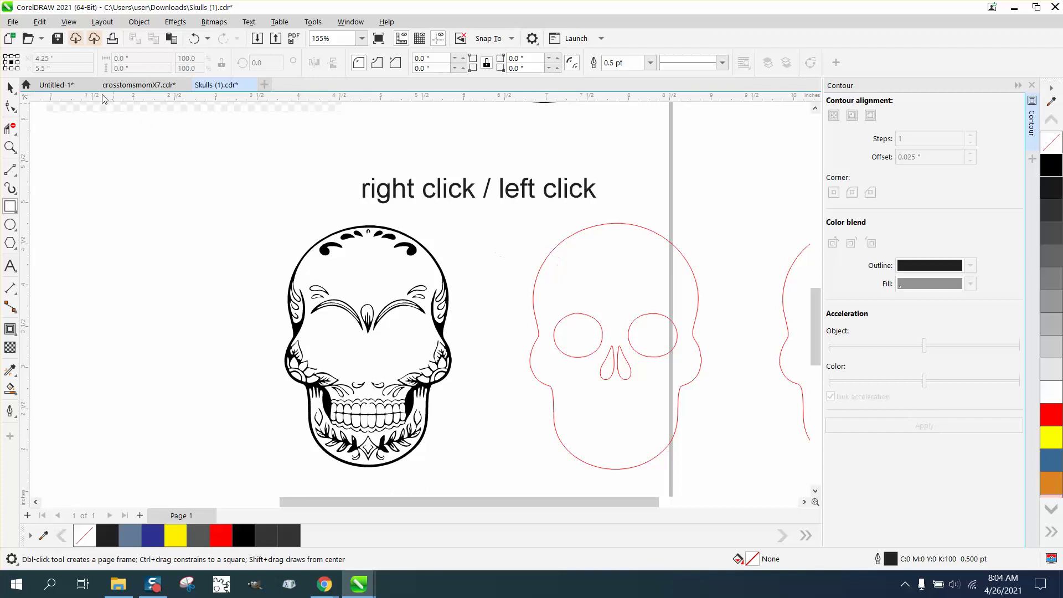
- Align the red cut-line skull centred on the black skull, then zoom in on them
{"action": "left_click", "coordinate": [10, 86]}
{"action": "scroll", "coordinate": [272, 209], "scroll_direction": "down", "scroll_amount": 1}
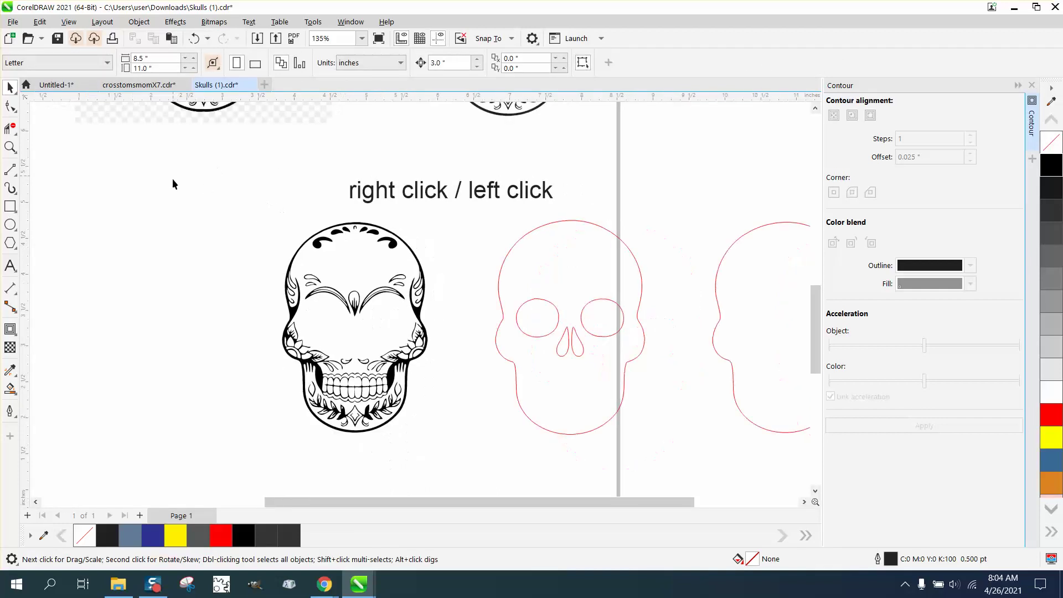
{"action": "left_click_drag", "start_coordinate": [256, 209], "coordinate": [456, 426]}
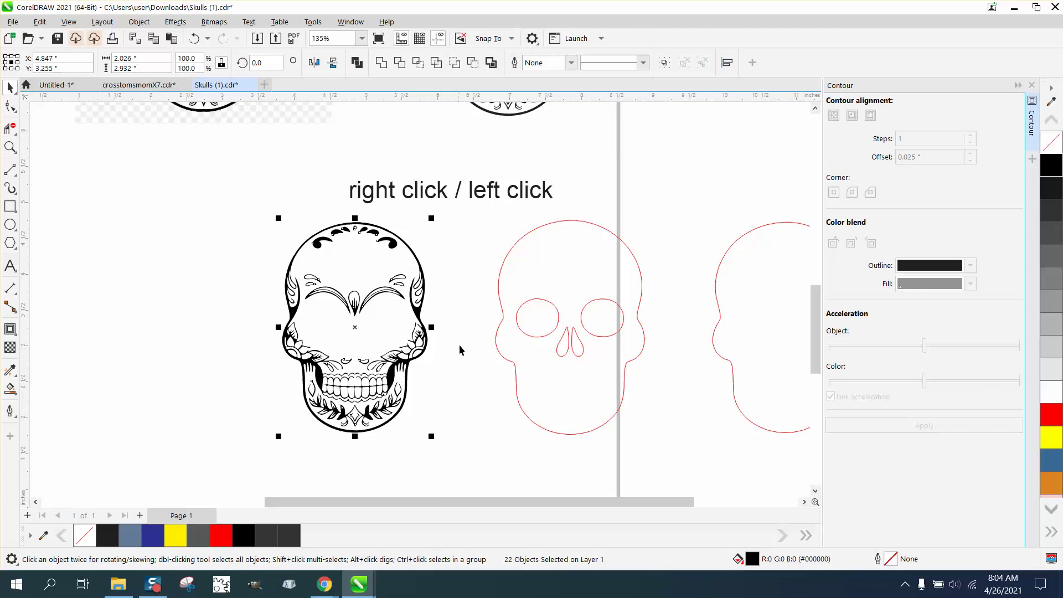
{"action": "left_click_drag", "start_coordinate": [490, 212], "coordinate": [676, 457]}
{"action": "key", "text": "ctrl+z"}
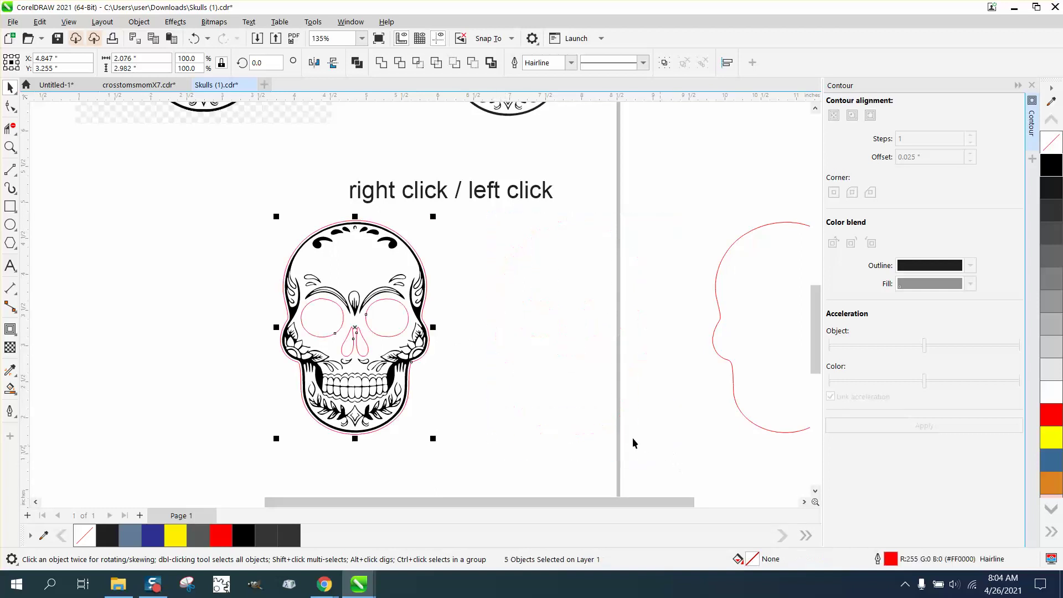
{"action": "left_click", "coordinate": [10, 146]}
{"action": "left_click_drag", "start_coordinate": [233, 195], "coordinate": [544, 462]}
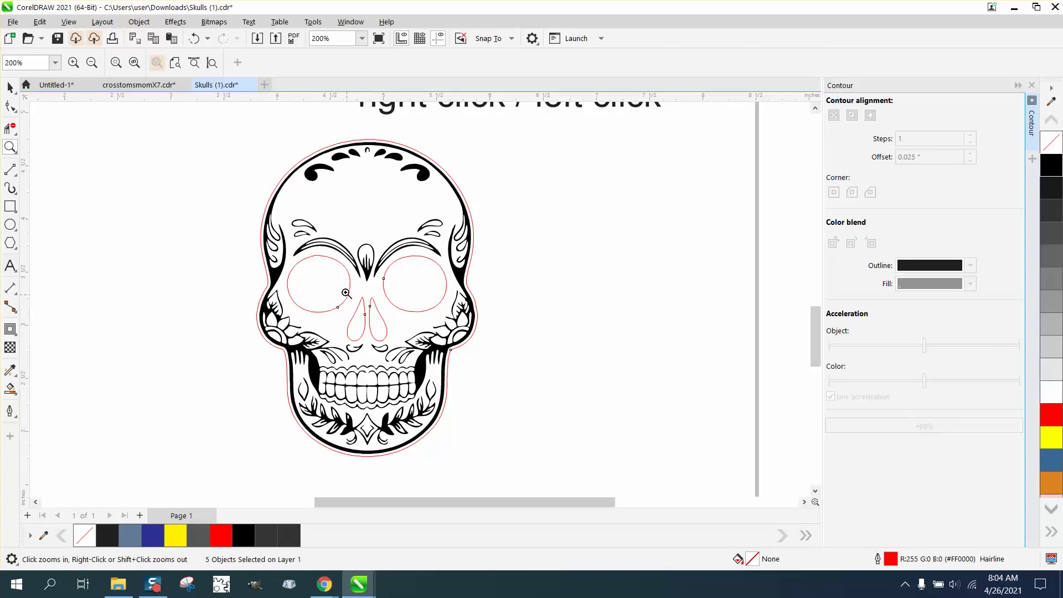
- Zoom in on the skull's top and shift the red cut lines 3 inches right
{"action": "left_click", "coordinate": [10, 128]}
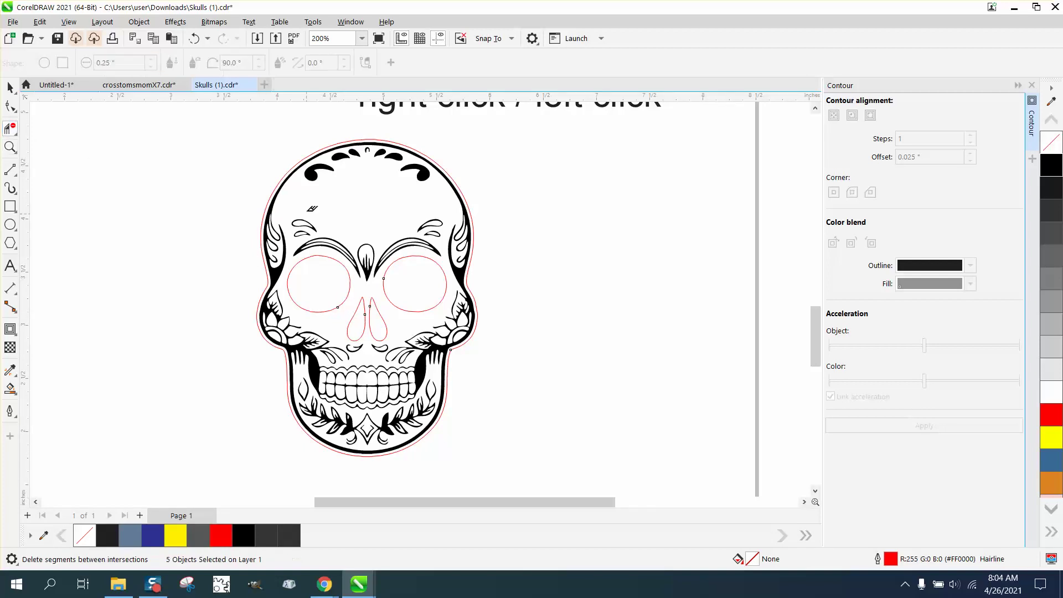
{"action": "left_click", "coordinate": [9, 146]}
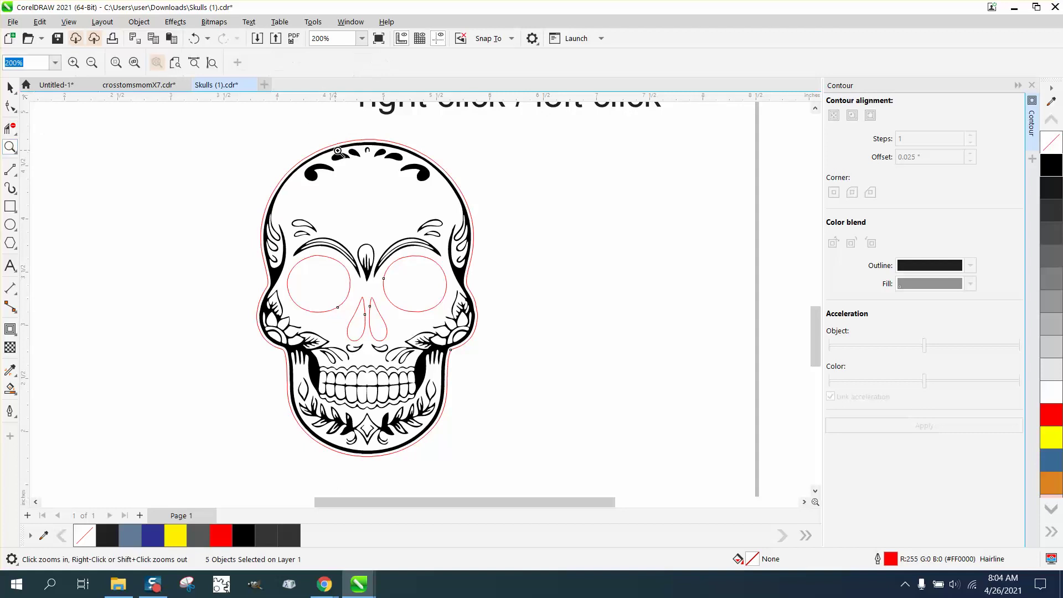
{"action": "left_click_drag", "start_coordinate": [344, 141], "coordinate": [420, 166]}
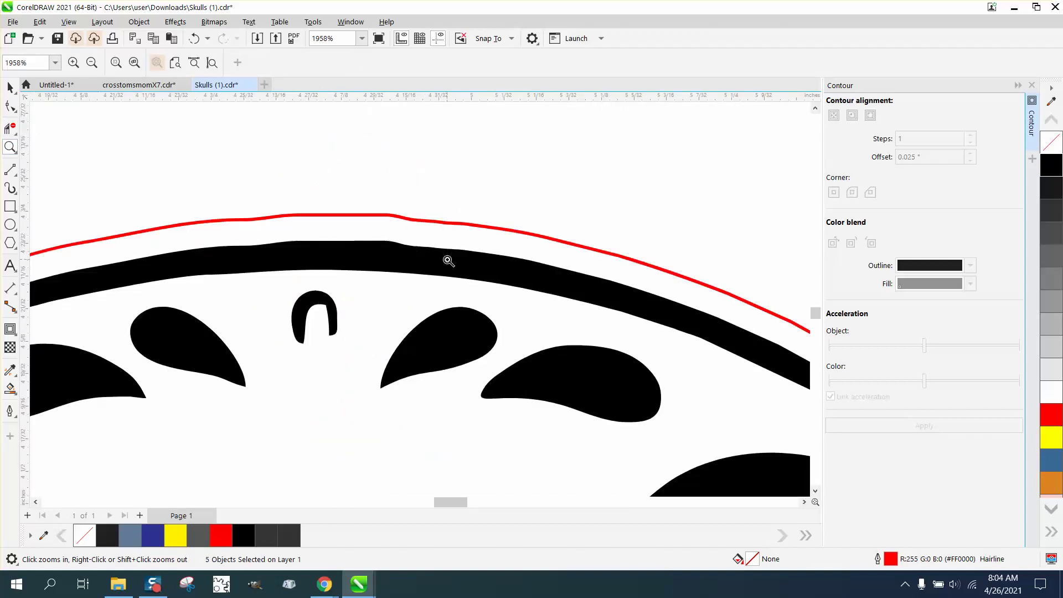
{"action": "scroll", "coordinate": [388, 252], "scroll_direction": "down", "scroll_amount": 2}
{"action": "scroll", "coordinate": [411, 252], "scroll_direction": "down", "scroll_amount": 12}
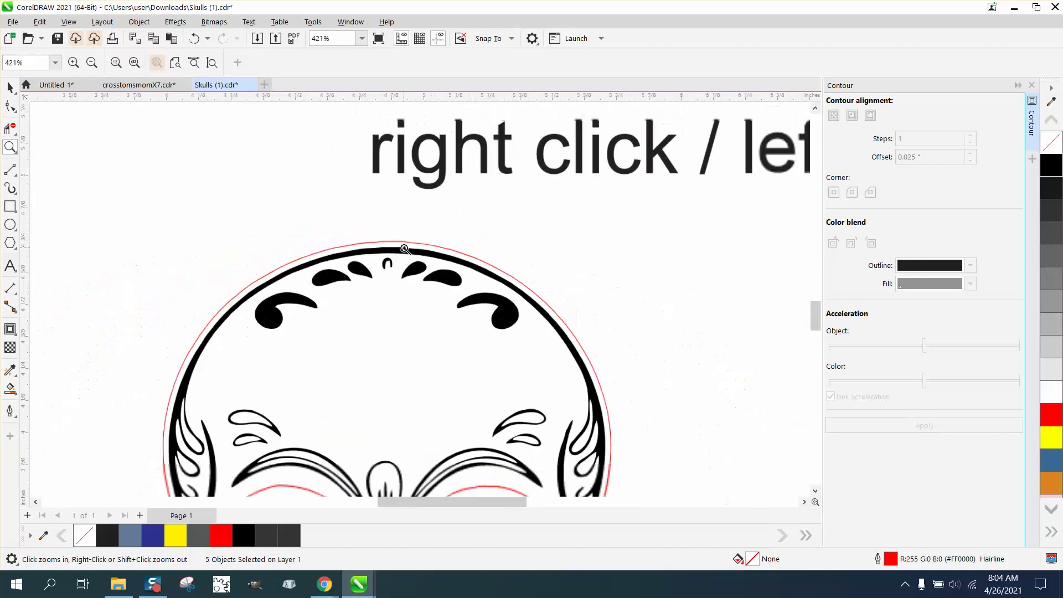
{"action": "left_click", "coordinate": [10, 88]}
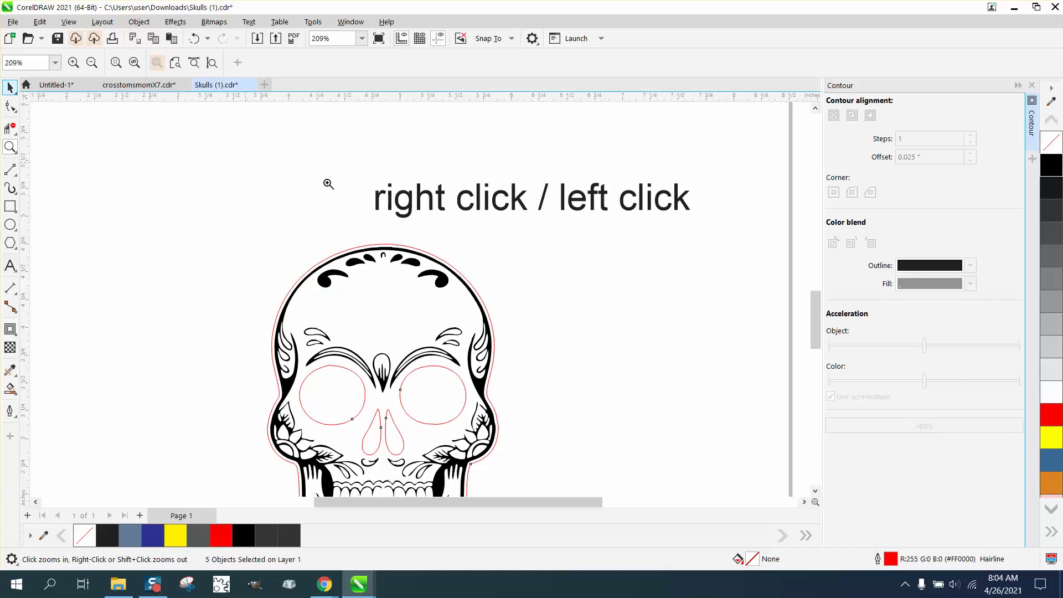
{"action": "left_click", "coordinate": [431, 256]}
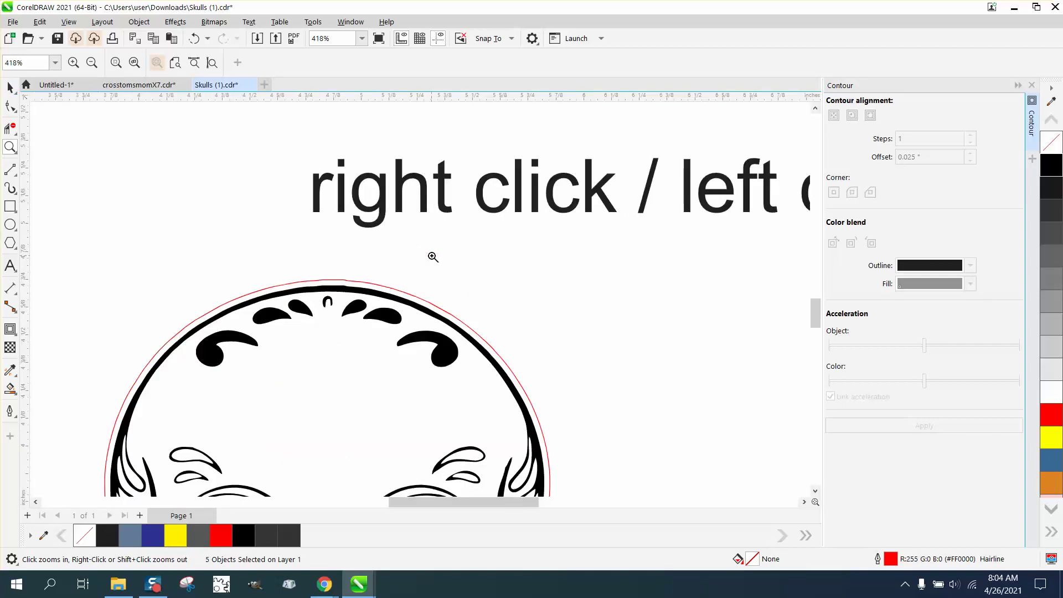
{"action": "left_click", "coordinate": [10, 87]}
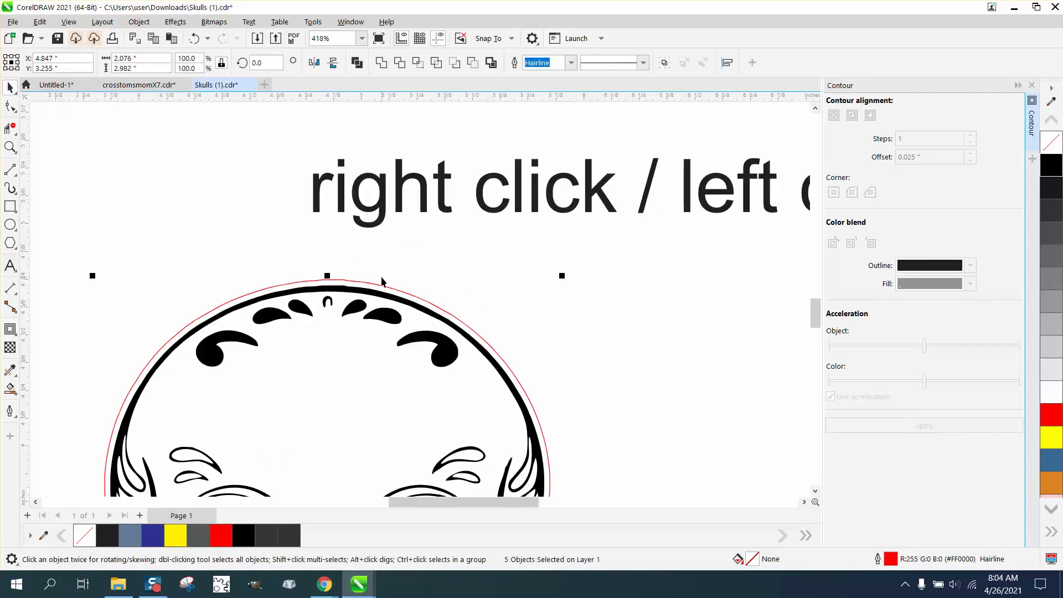
{"action": "key", "text": "shift+Right"}
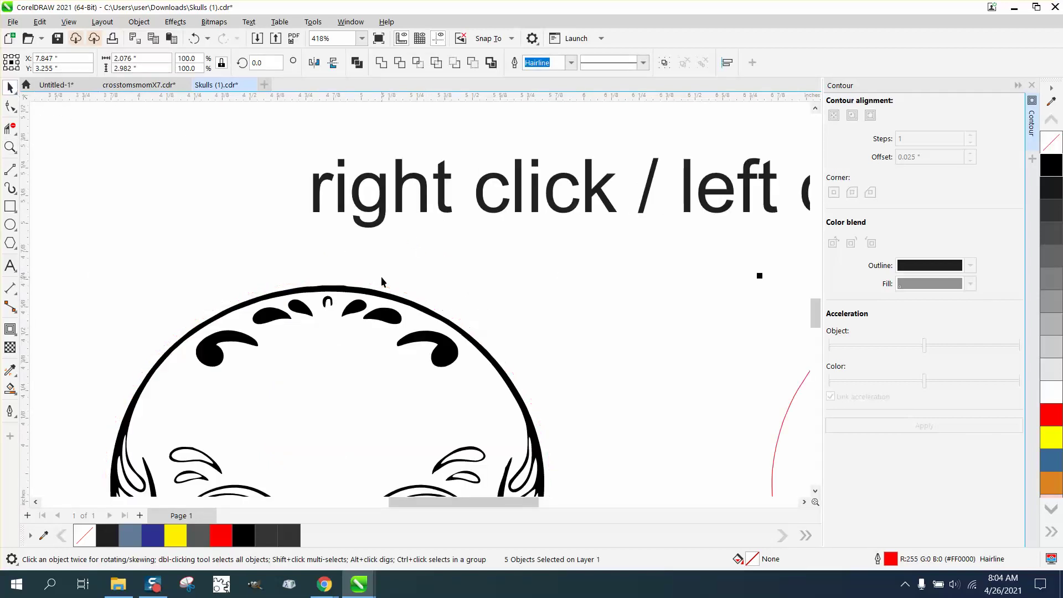
- Smooth the bumps along the black skull's top edge with the Smooth tool
{"action": "left_click", "coordinate": [10, 146]}
{"action": "left_click_drag", "start_coordinate": [292, 255], "coordinate": [472, 377]}
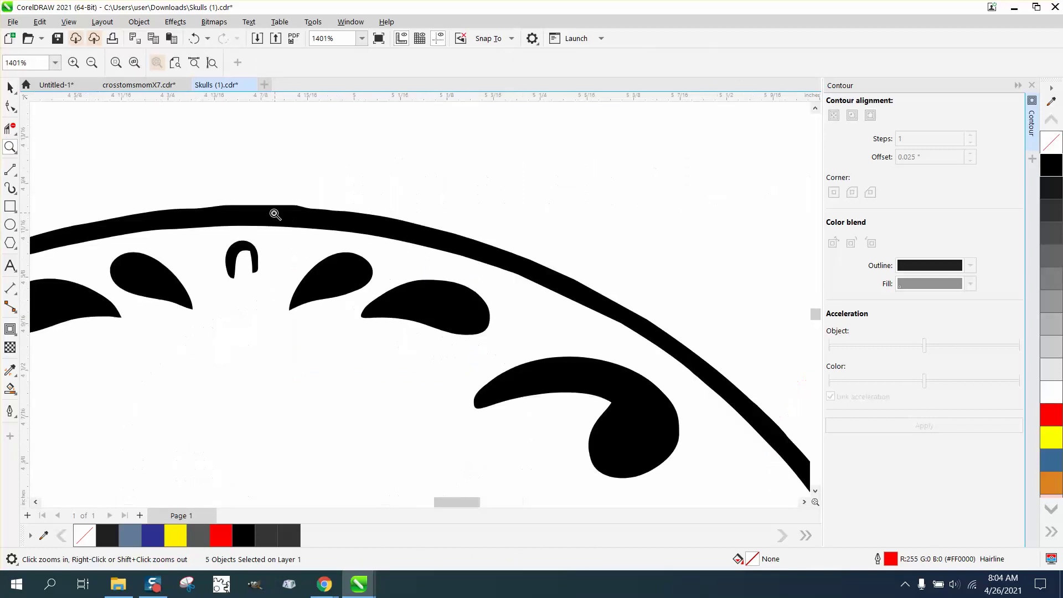
{"action": "left_click", "coordinate": [17, 112]}
{"action": "left_click", "coordinate": [50, 125]}
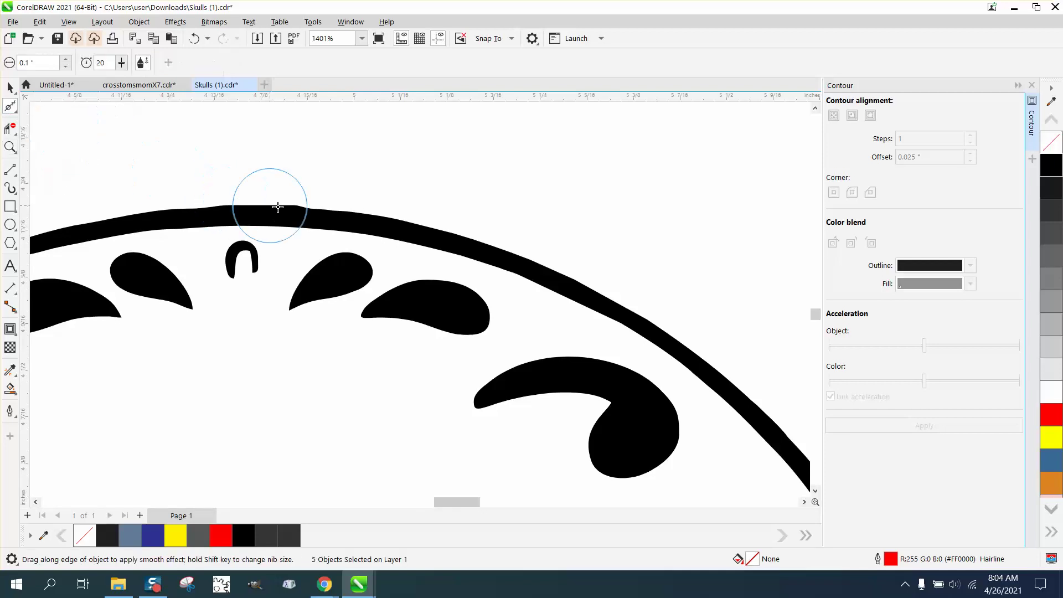
{"action": "mouse_move", "coordinate": [297, 214]}
{"action": "left_mouse_down"}
{"action": "mouse_move", "coordinate": [337, 213]}
{"action": "mouse_move", "coordinate": [281, 211]}
{"action": "mouse_move", "coordinate": [393, 223]}
{"action": "mouse_move", "coordinate": [510, 264]}
{"action": "mouse_move", "coordinate": [340, 225]}
{"action": "mouse_move", "coordinate": [177, 221]}
{"action": "mouse_move", "coordinate": [312, 228]}
{"action": "left_mouse_up"}
{"action": "scroll", "coordinate": [311, 227], "scroll_direction": "down", "scroll_amount": 8}
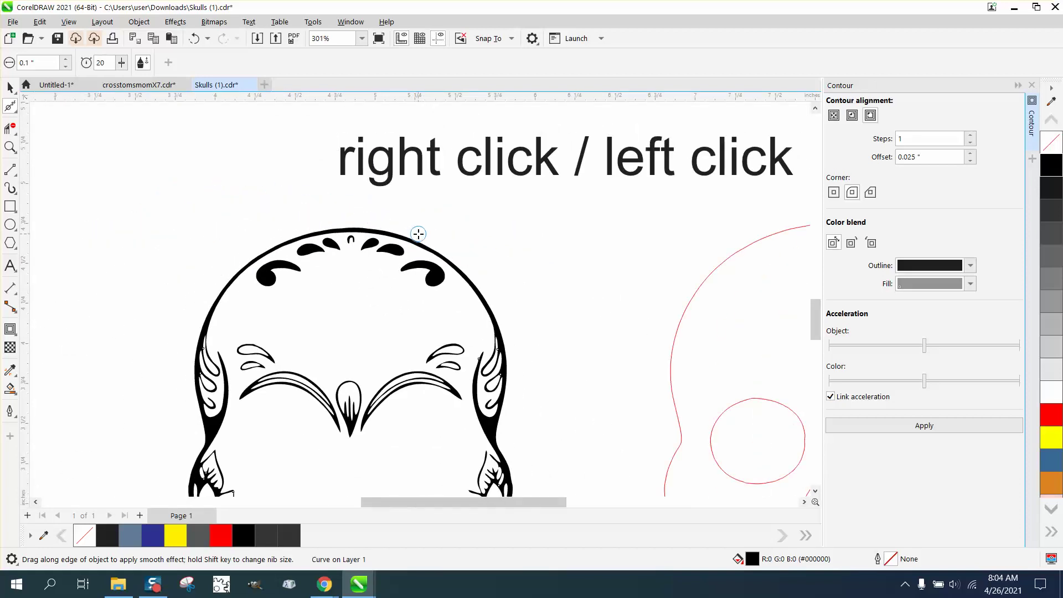
- Nudge the black outer outline and three ornament groups 3 inches right onto the red skull
{"action": "scroll", "coordinate": [414, 235], "scroll_direction": "down", "scroll_amount": 2}
{"action": "left_click", "coordinate": [10, 87]}
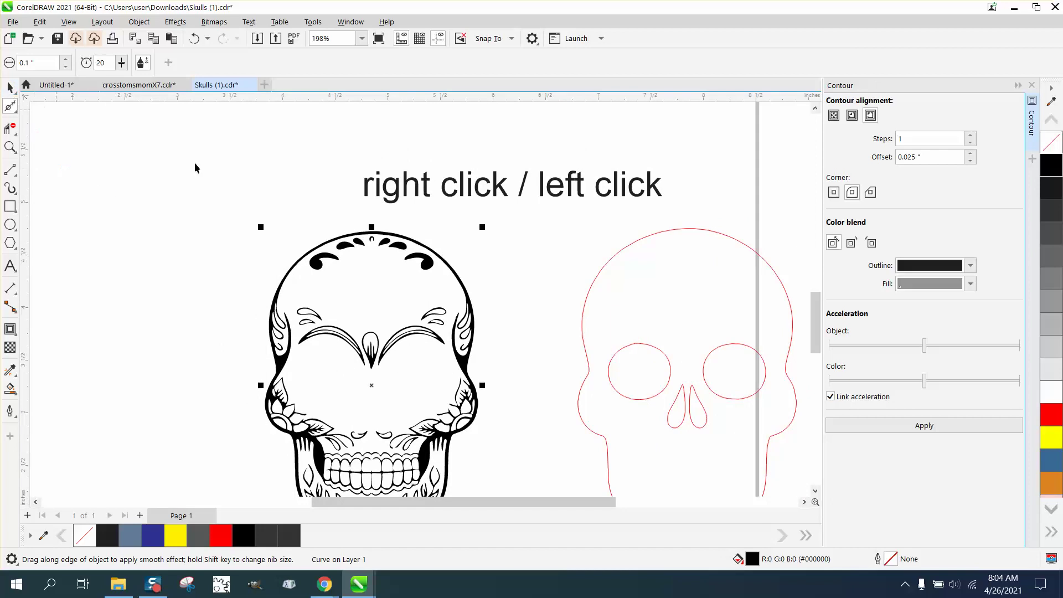
{"action": "scroll", "coordinate": [386, 256], "scroll_direction": "down", "scroll_amount": 1}
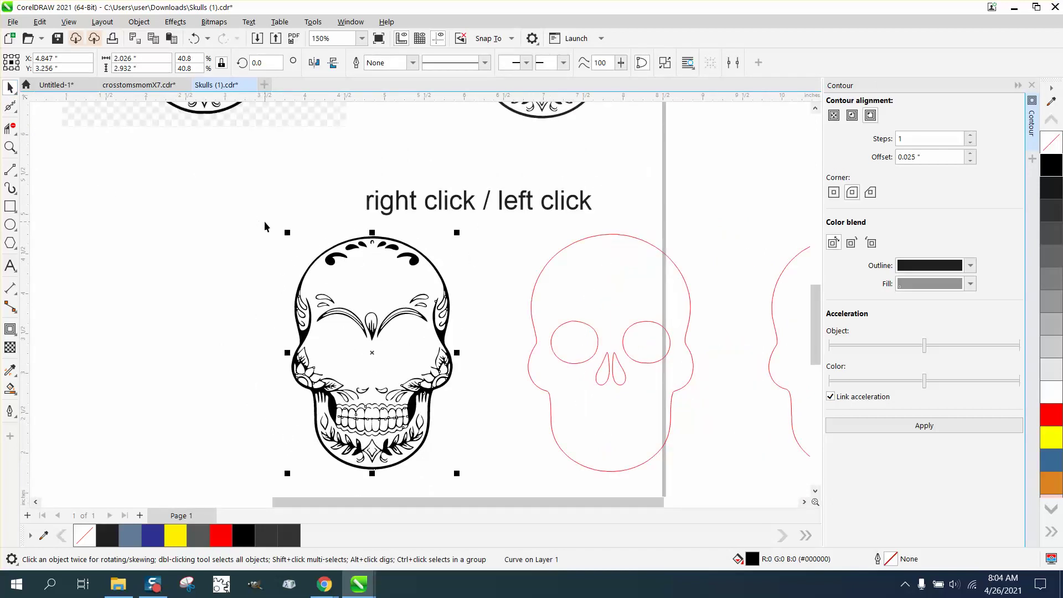
{"action": "key", "text": "Right"}
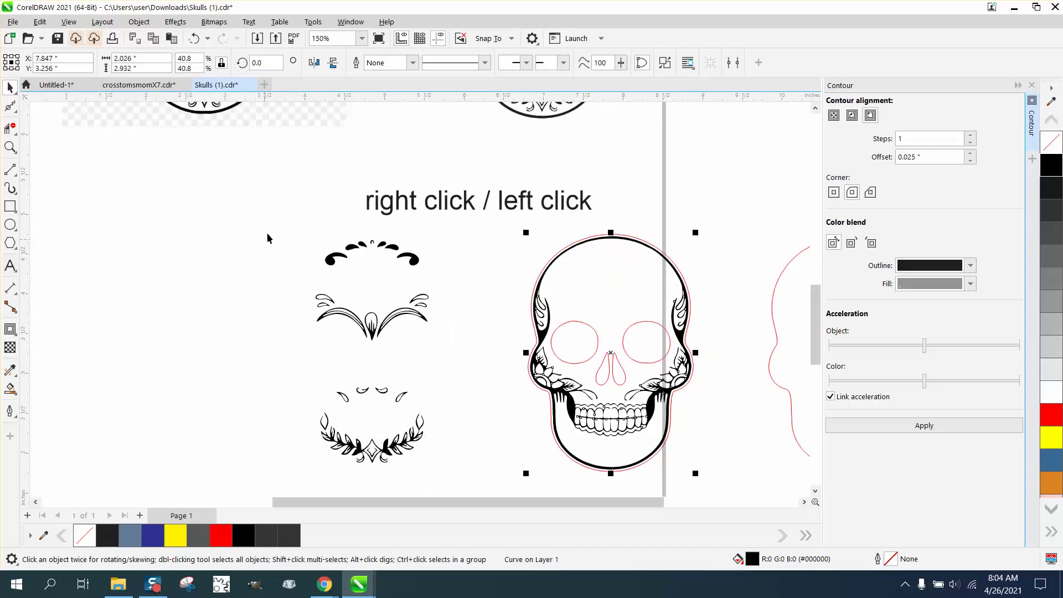
{"action": "left_click_drag", "start_coordinate": [268, 234], "coordinate": [499, 475]}
{"action": "key", "text": "Right"}
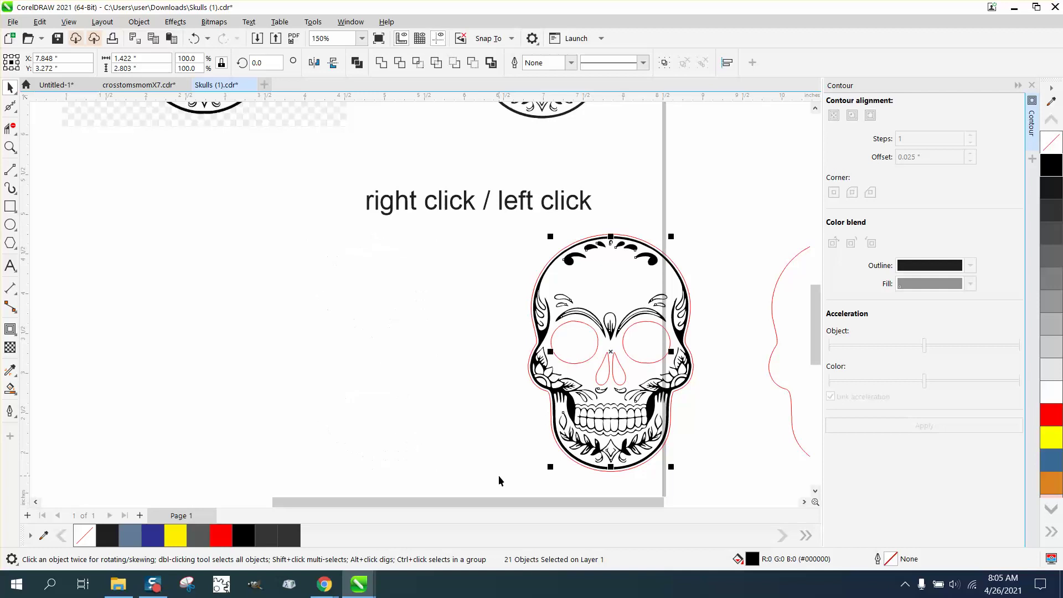
- Move the reassembled skull left onto the page and delete the right click / left click text
{"action": "left_click", "coordinate": [522, 233]}
{"action": "left_click_drag", "start_coordinate": [730, 468], "coordinate": [730, 470]}
{"action": "left_click_drag", "start_coordinate": [605, 339], "coordinate": [198, 277]}
{"action": "scroll", "coordinate": [365, 239], "scroll_direction": "down", "scroll_amount": 2}
{"action": "left_click", "coordinate": [382, 218]}
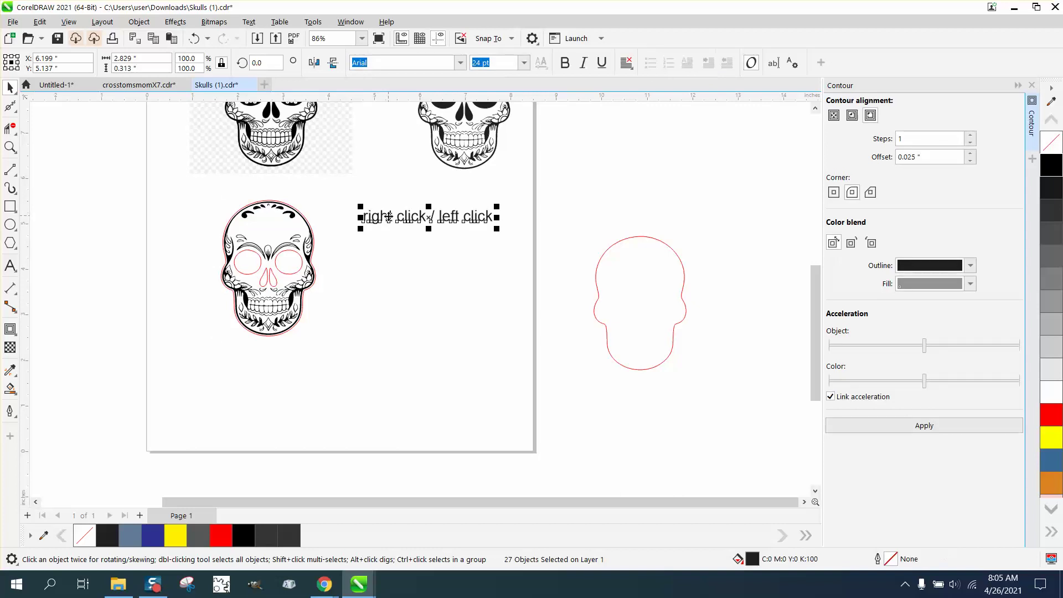
{"action": "key", "text": "Delete"}
- Select the whole skull and scale it up to about 11.0 × 15.8 inches
{"action": "scroll", "coordinate": [327, 224], "scroll_direction": "down", "scroll_amount": 1}
{"action": "scroll", "coordinate": [329, 228], "scroll_direction": "down", "scroll_amount": 1}
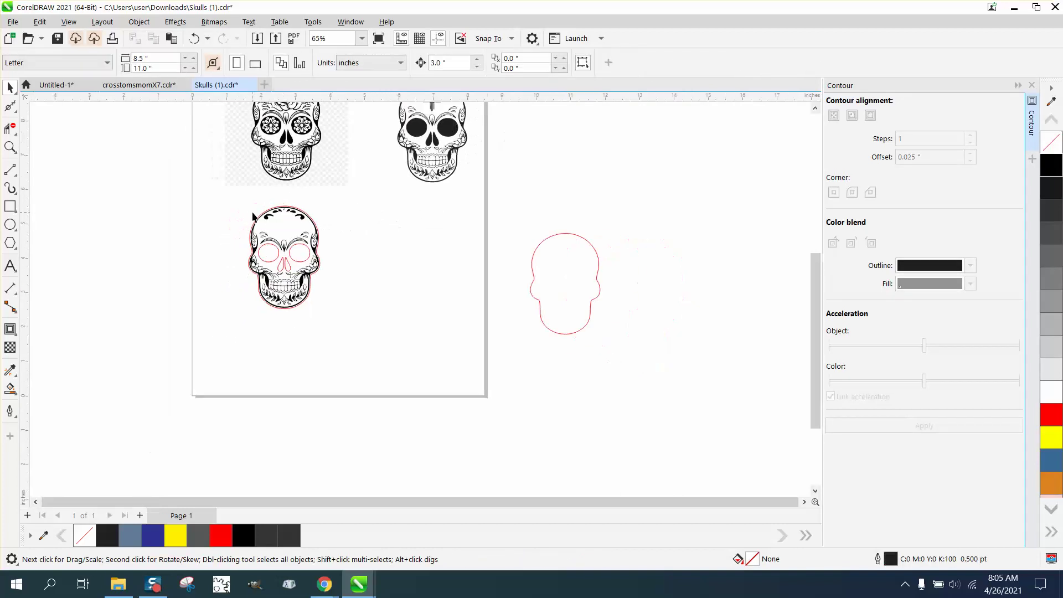
{"action": "left_click_drag", "start_coordinate": [335, 304], "coordinate": [729, 534]}
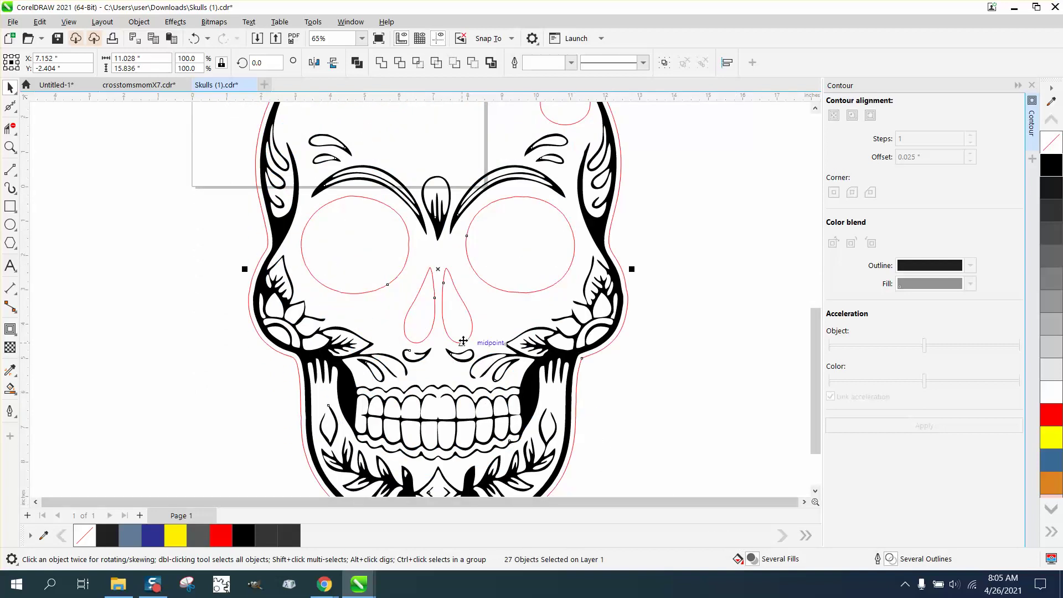
{"action": "scroll", "coordinate": [463, 341], "scroll_direction": "down", "scroll_amount": 3}
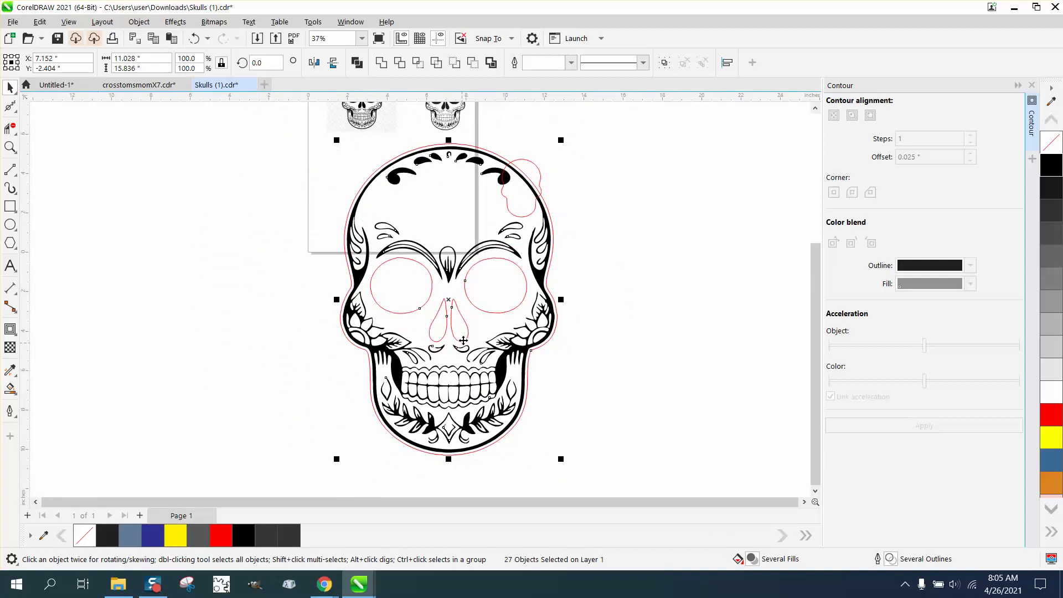